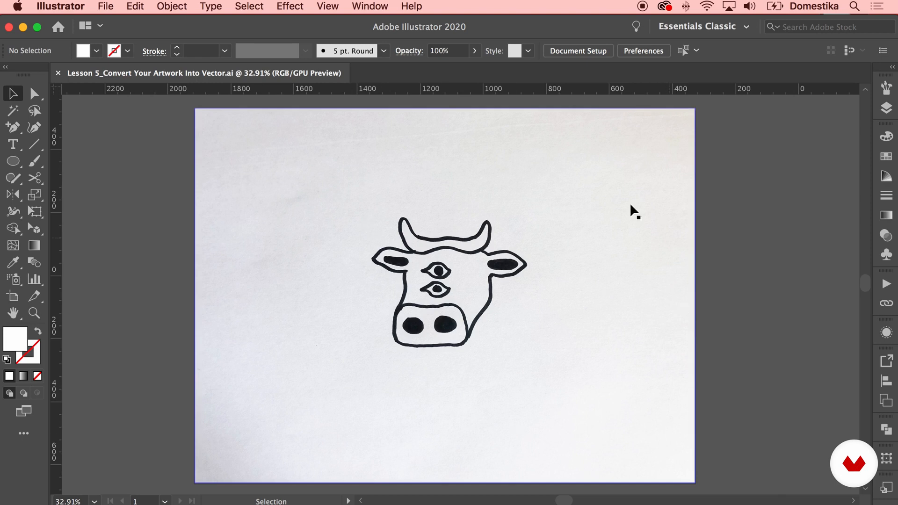
Step: Trace the cow drawing inside its clipping group with the default Image Trace settings
click(575, 307)
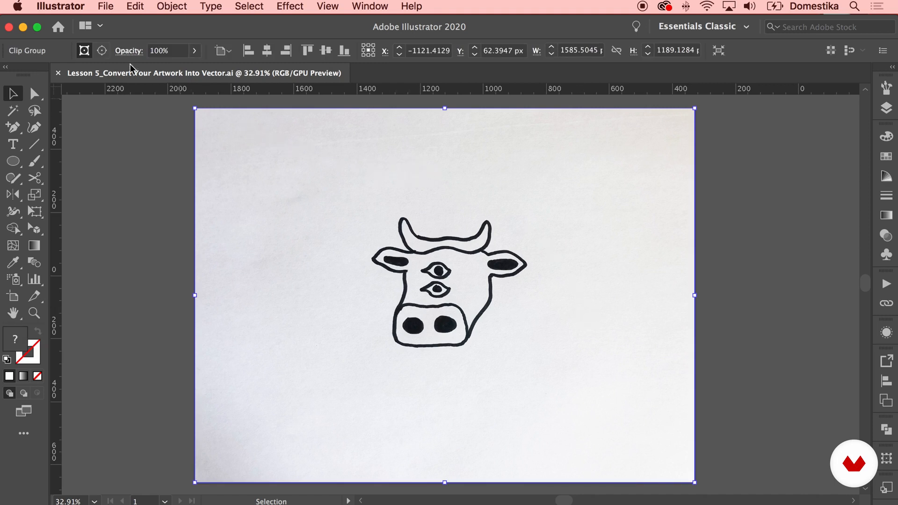
click(102, 52)
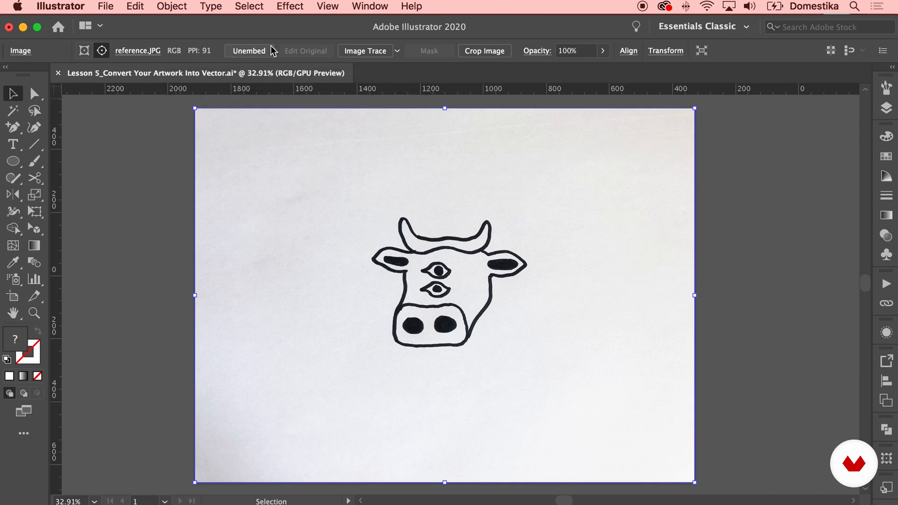
click(365, 54)
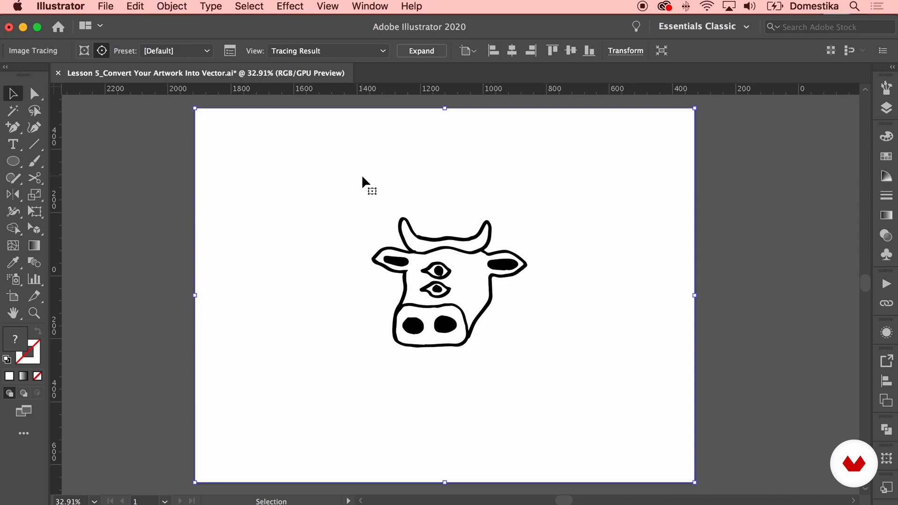
Step: Try the Auto-Color preset in the detailed Image Trace settings, and apply the Black and White Logo preset instead
click(230, 51)
drag(190, 104, 200, 134)
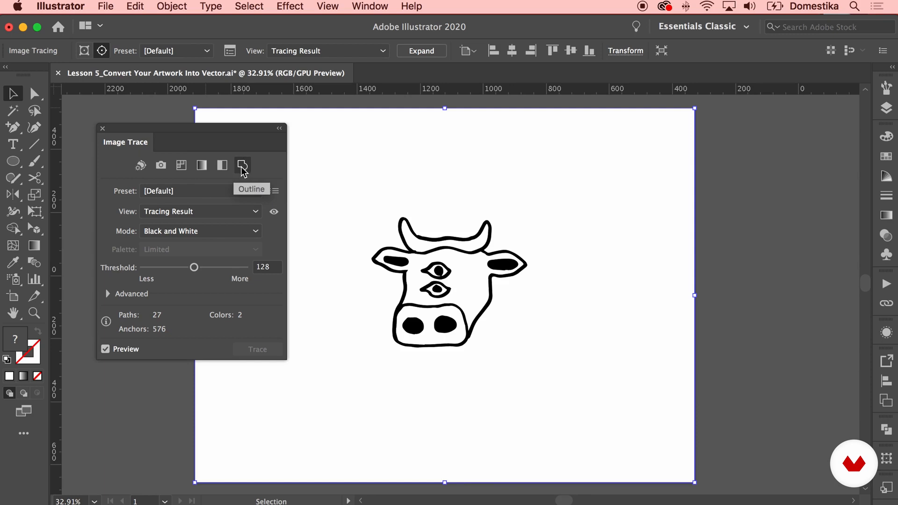
click(141, 166)
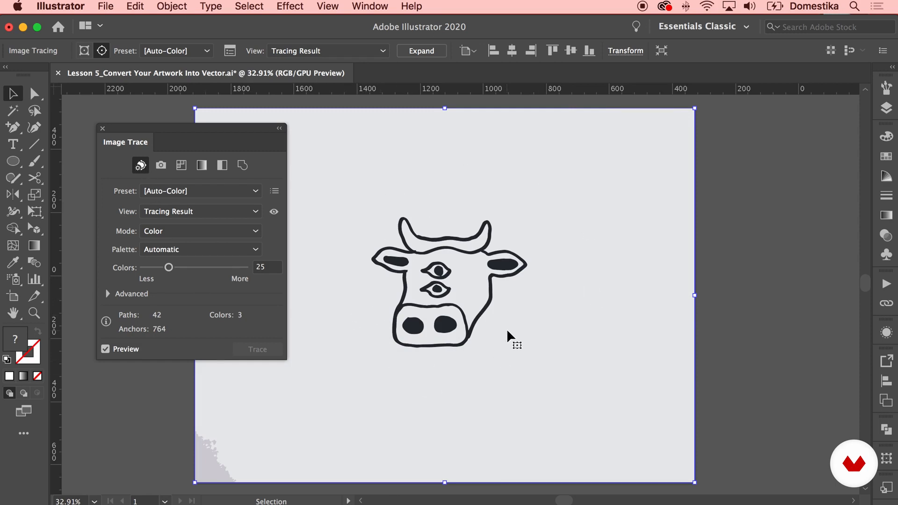
click(222, 191)
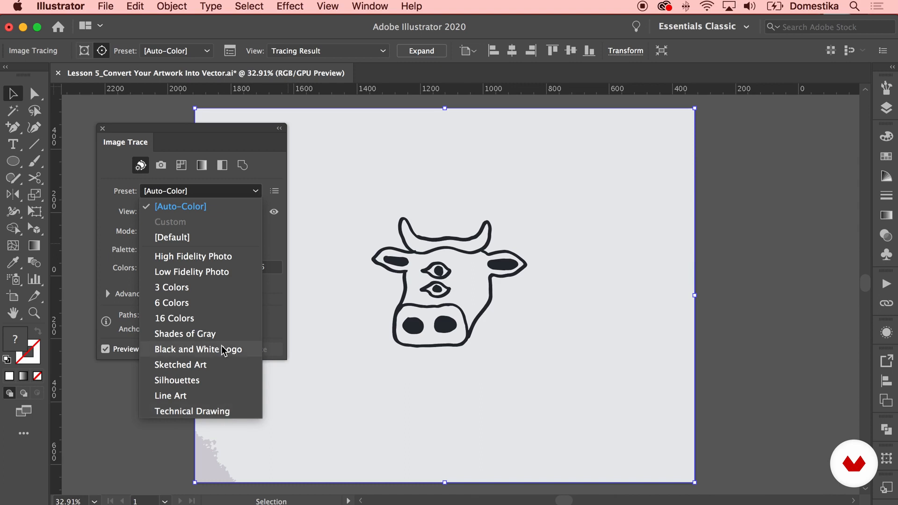
click(201, 350)
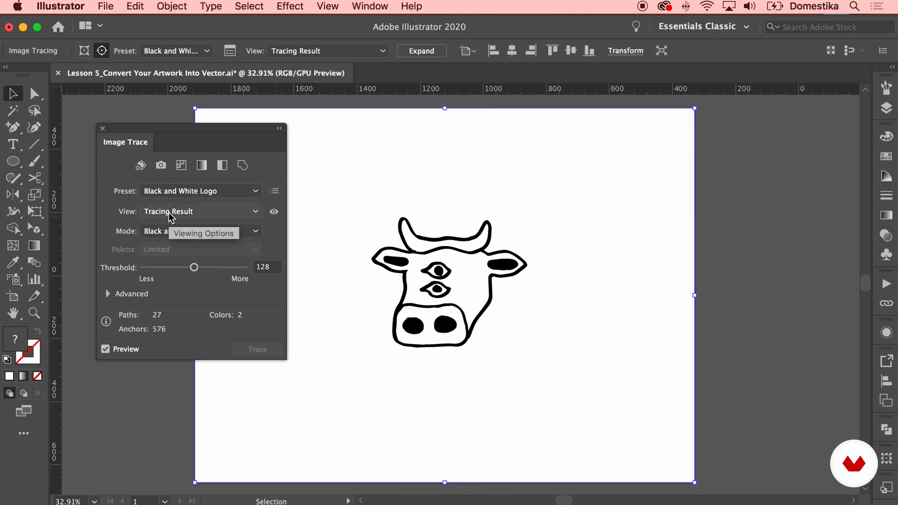
Step: Review the available tracing views and color modes without changing them, and close the Image Trace settings
click(180, 214)
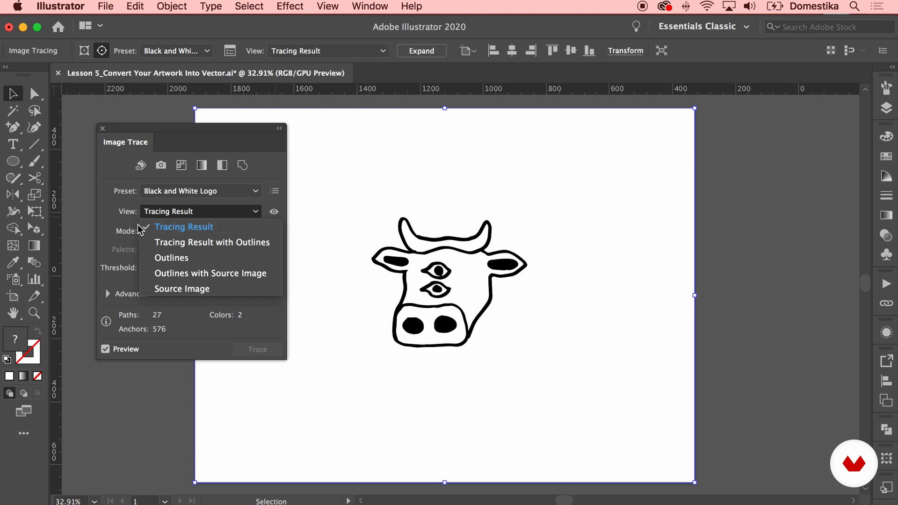
click(110, 227)
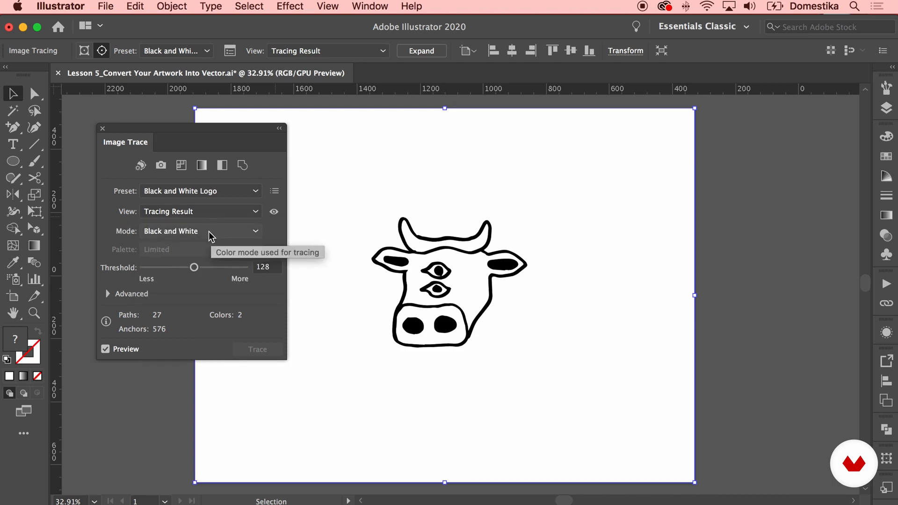
click(184, 235)
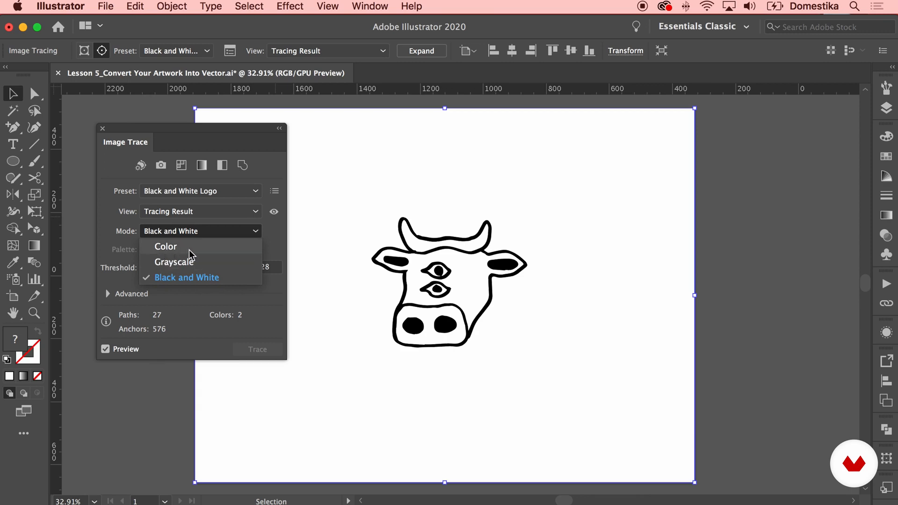
click(111, 239)
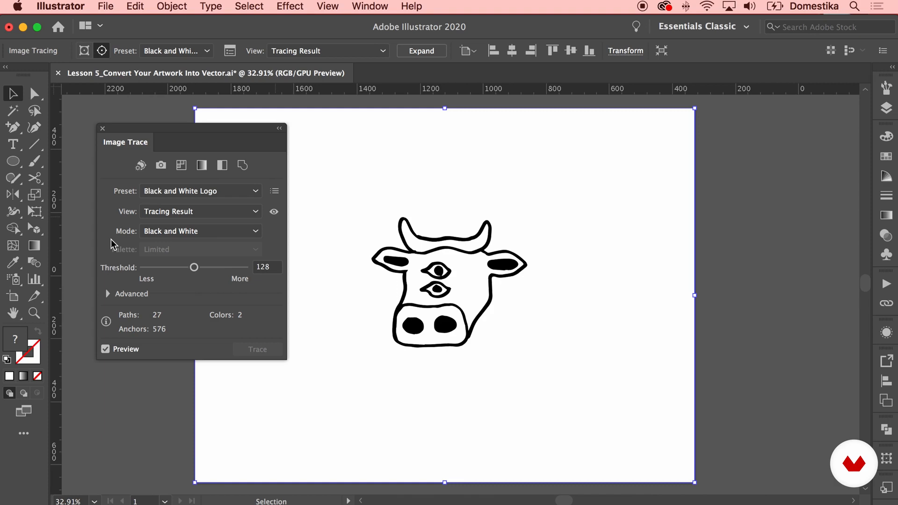
click(103, 127)
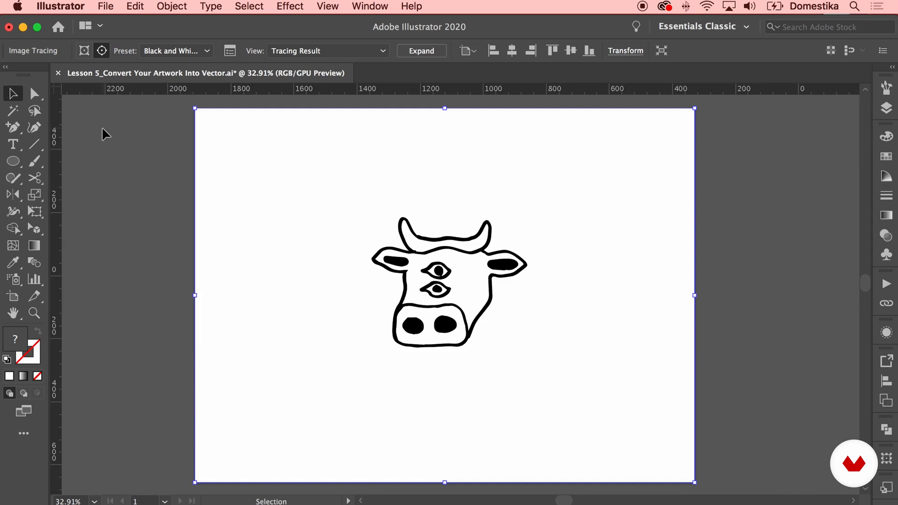
Step: Try moving the traced drawing away from its place on the artboard, and undo the move
click(136, 145)
drag(255, 149, 338, 163)
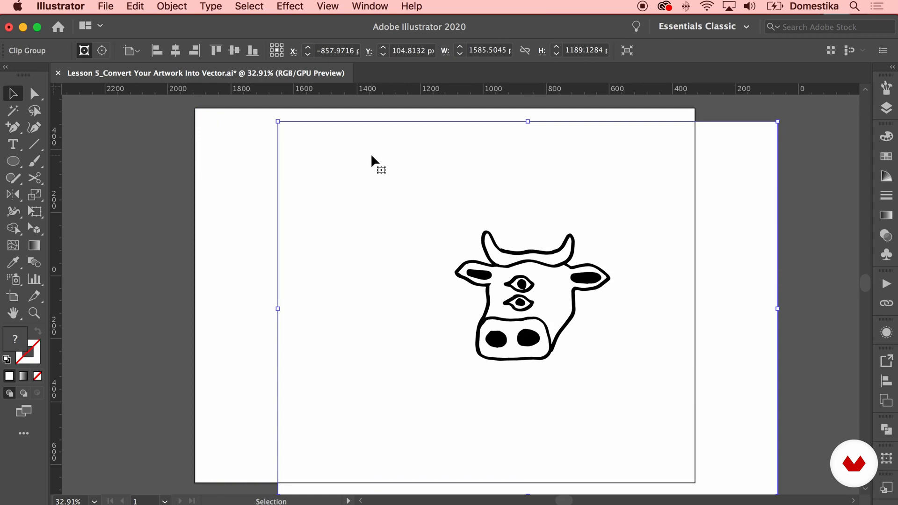
key(super+z)
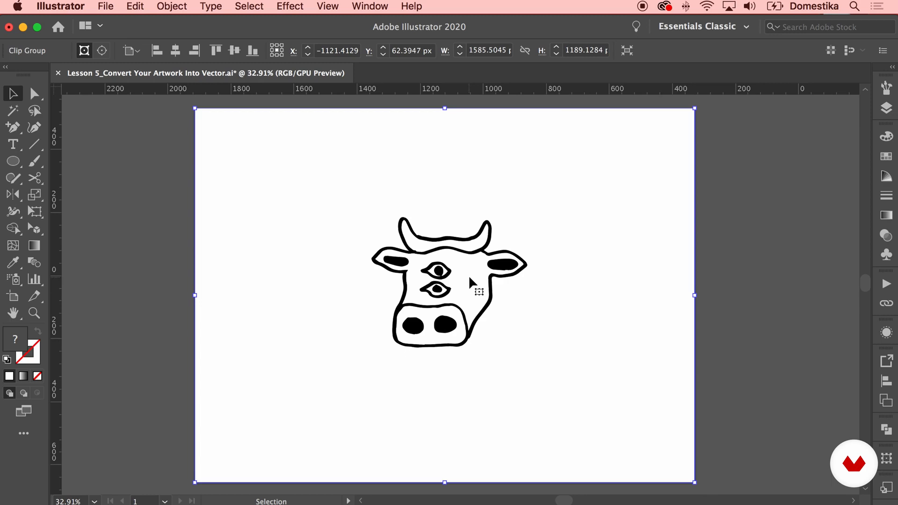
Step: Expand the traced cow image inside the clipping group into editable vector paths
click(79, 212)
click(263, 195)
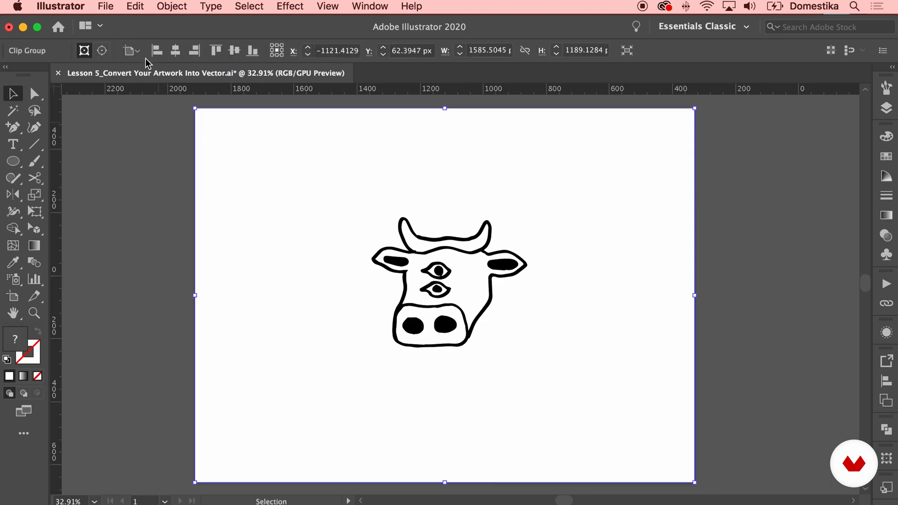
click(102, 50)
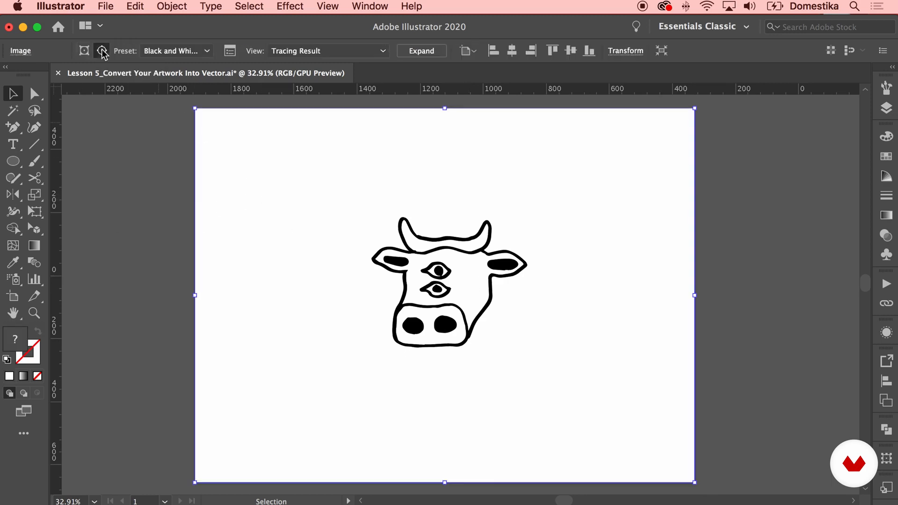
click(419, 51)
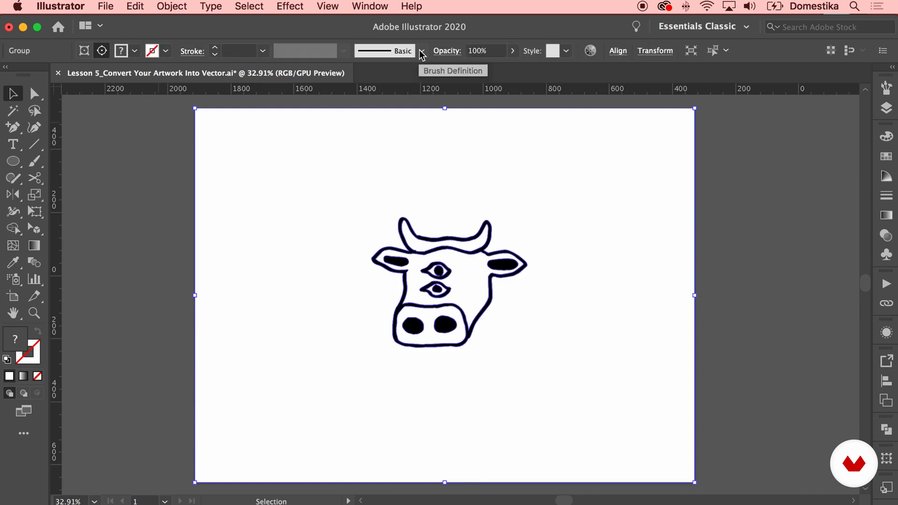
Step: Examine the anchor points of the expanded artwork at the cow's black inner ear shape, and clear the selection
click(757, 271)
click(522, 273)
key(a)
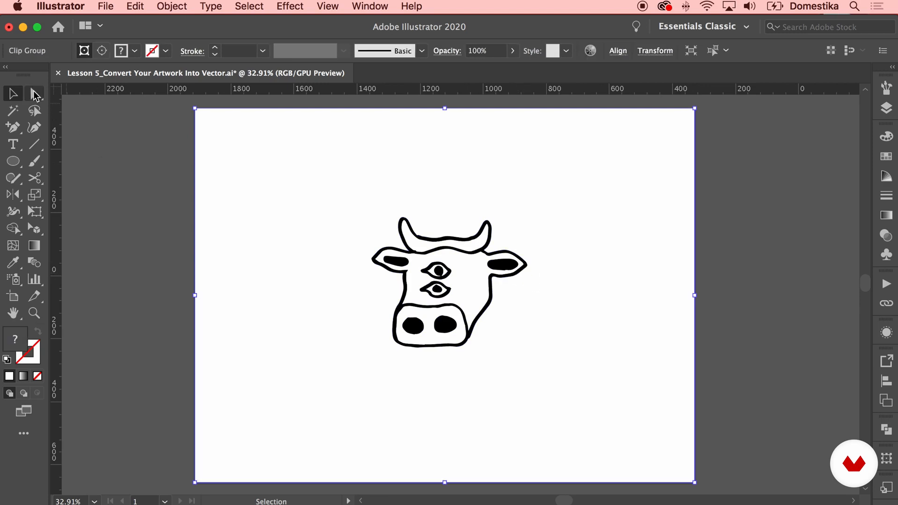
click(267, 216)
click(492, 260)
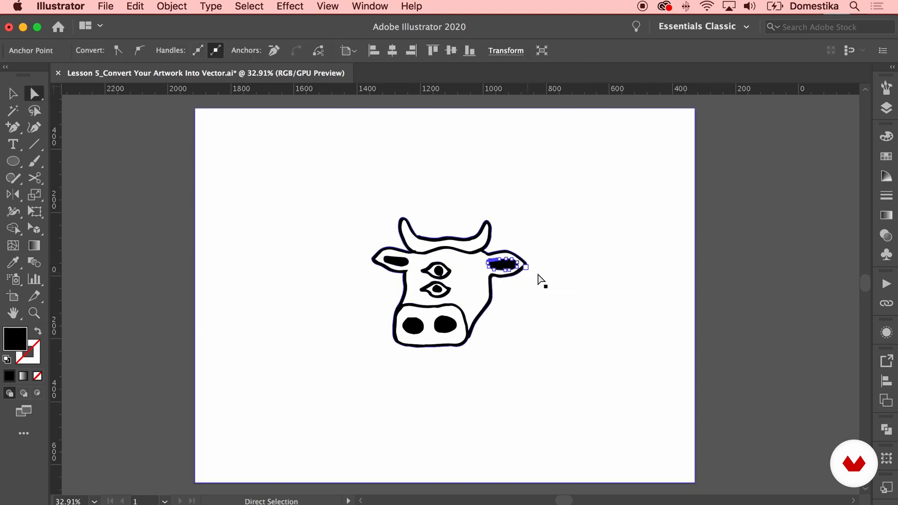
click(580, 244)
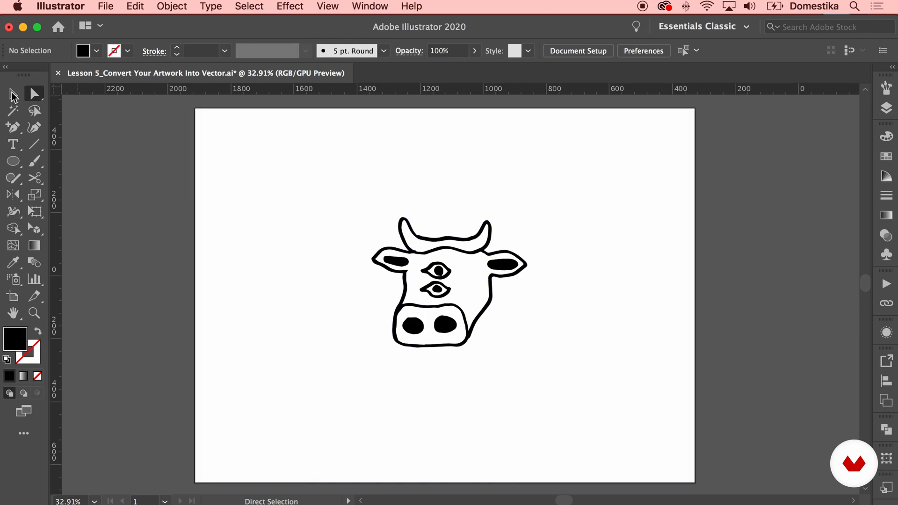
Step: Move the whole expanded cow artwork off the artboard onto the empty canvas beside it
click(13, 94)
drag(181, 165, 253, 344)
drag(195, 349, 551, 373)
click(813, 323)
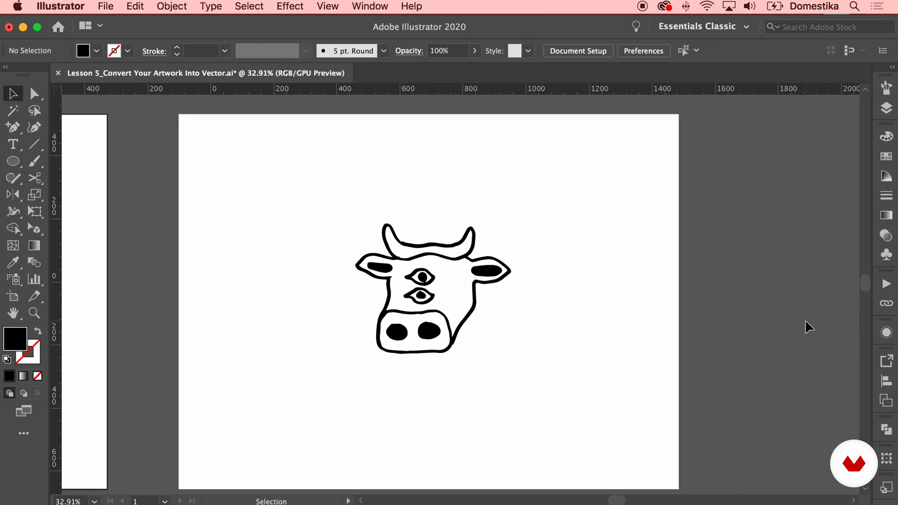
Step: Delete the white background shape around the cow and the white fill of its face and ears
click(36, 93)
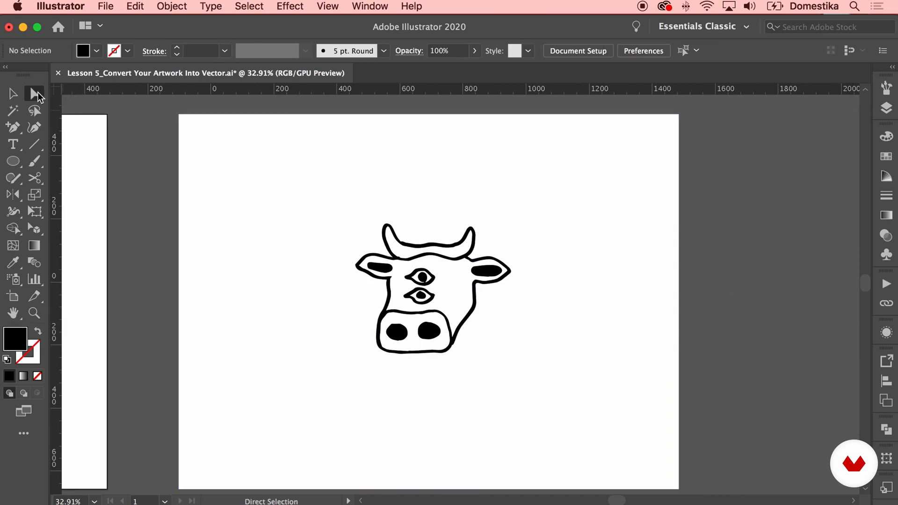
click(636, 159)
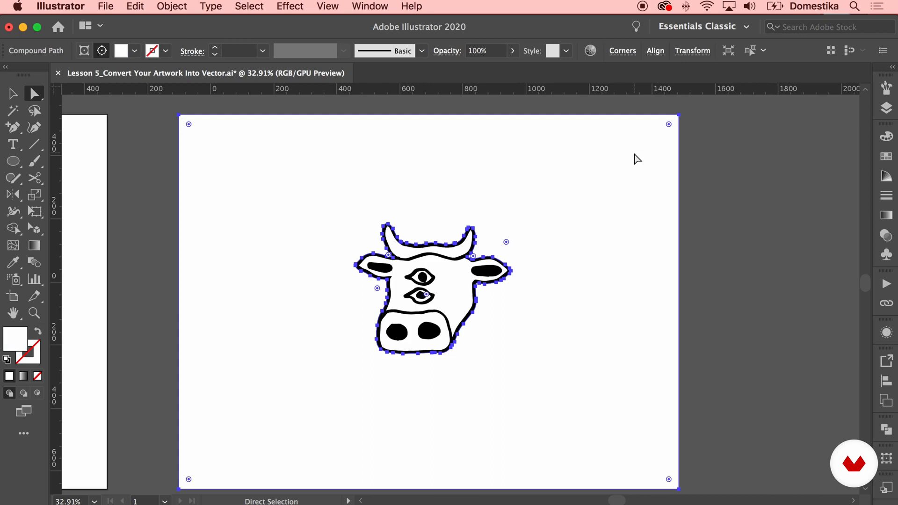
key(Delete)
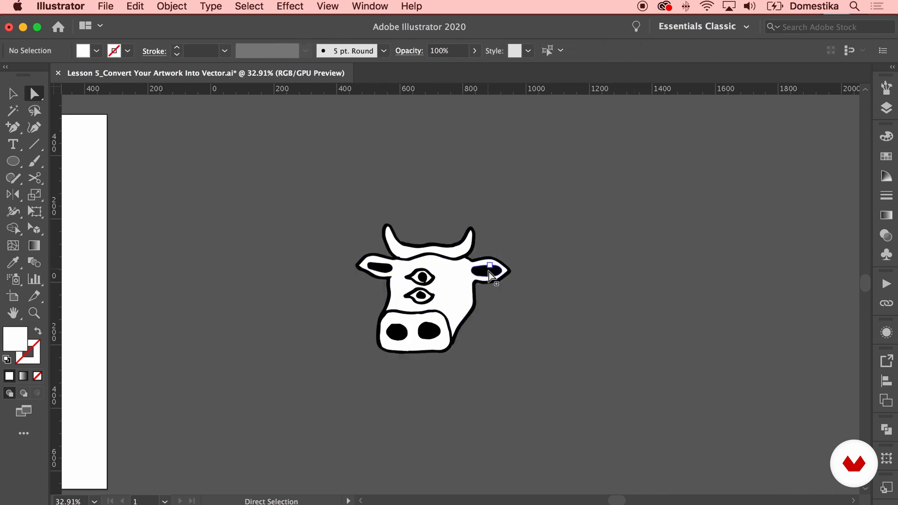
click(454, 281)
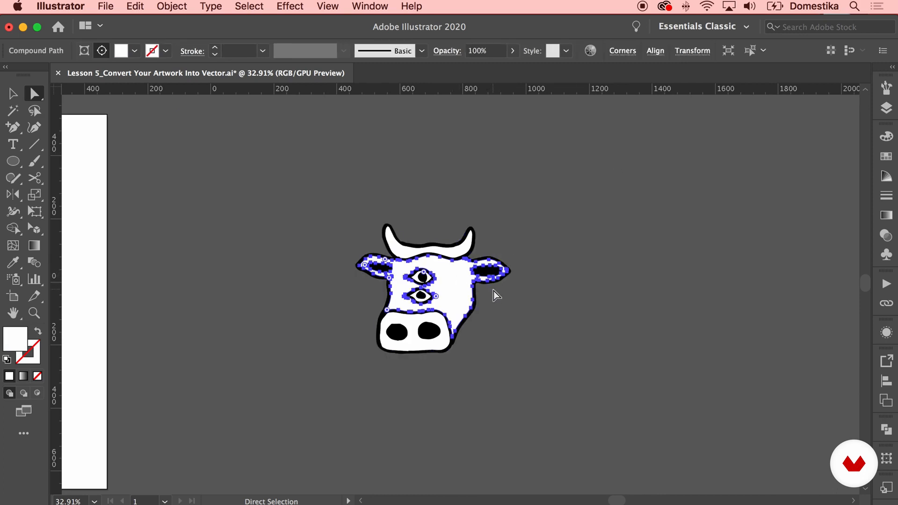
key(Delete)
Step: Delete the white fill inside the cow's horns
key(super+equal)
key(super+equal)
key(super+equal)
click(457, 215)
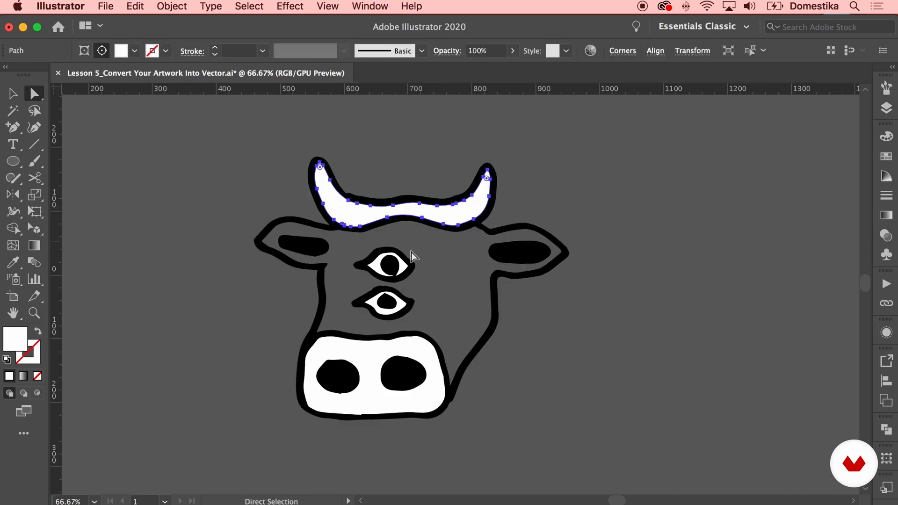
key(Delete)
Step: Delete the white fills of the muzzle and of both eyes one by one
click(417, 374)
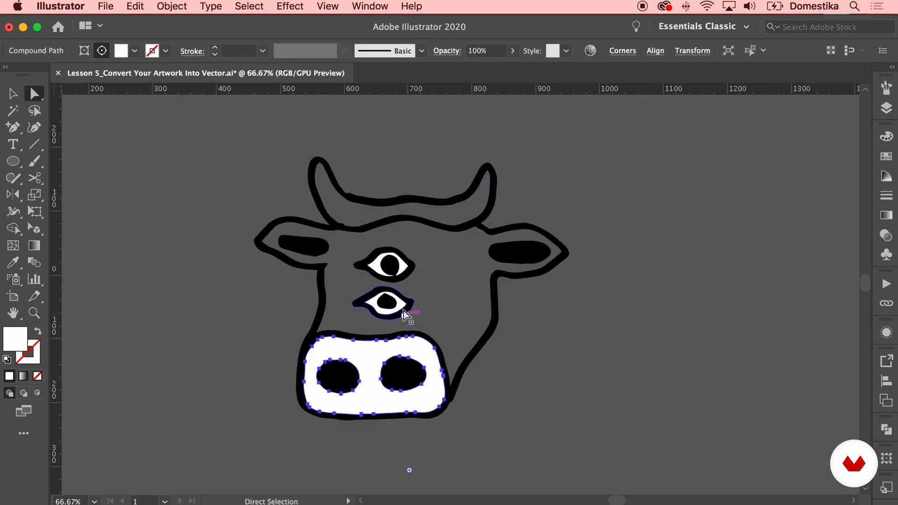
key(Delete)
key(super+equal)
key(super+equal)
click(339, 322)
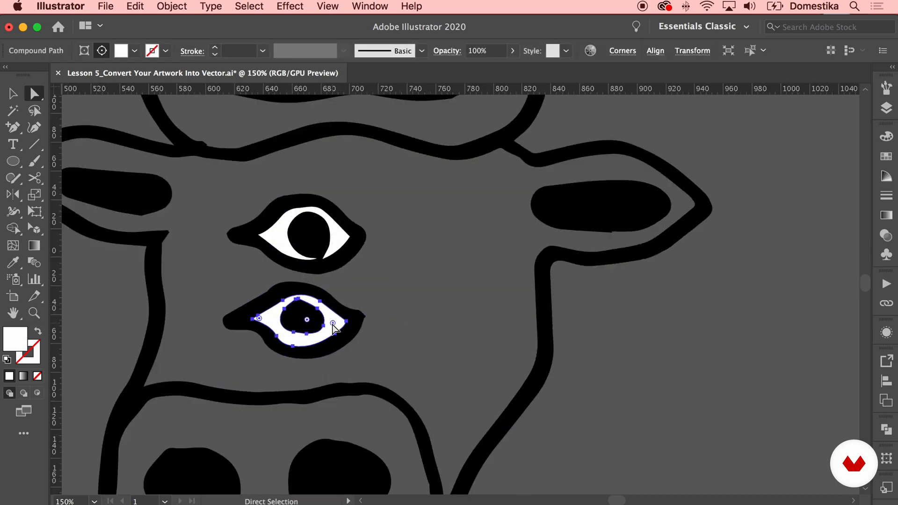
key(Delete)
click(346, 238)
key(Delete)
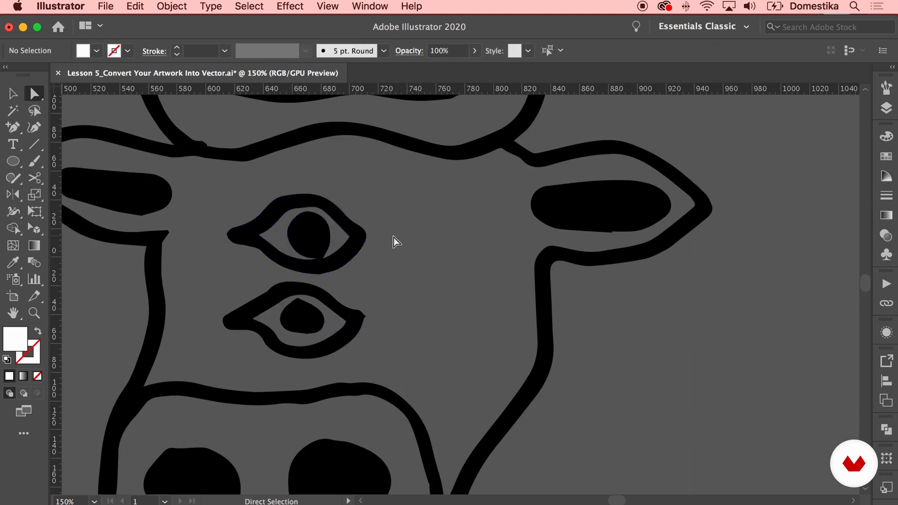
Step: Undo the deletions of the white eye and muzzle fills
key(super+minus)
key(super+minus)
key(super+minus)
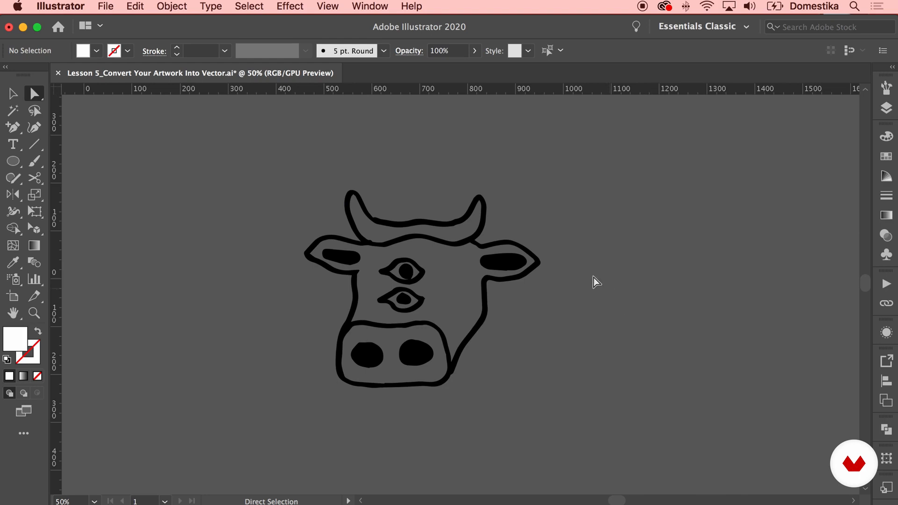
key(v)
click(444, 268)
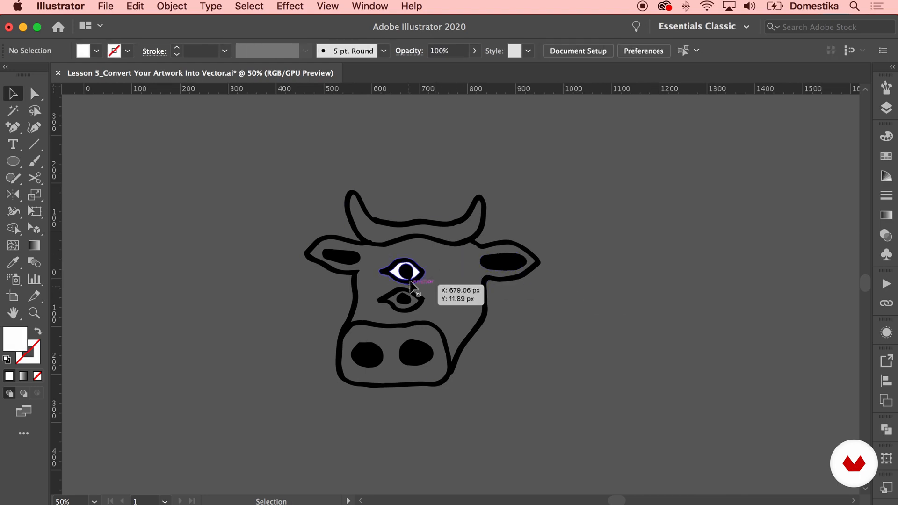
click(424, 296)
key(alt+super+bracketleft)
click(543, 318)
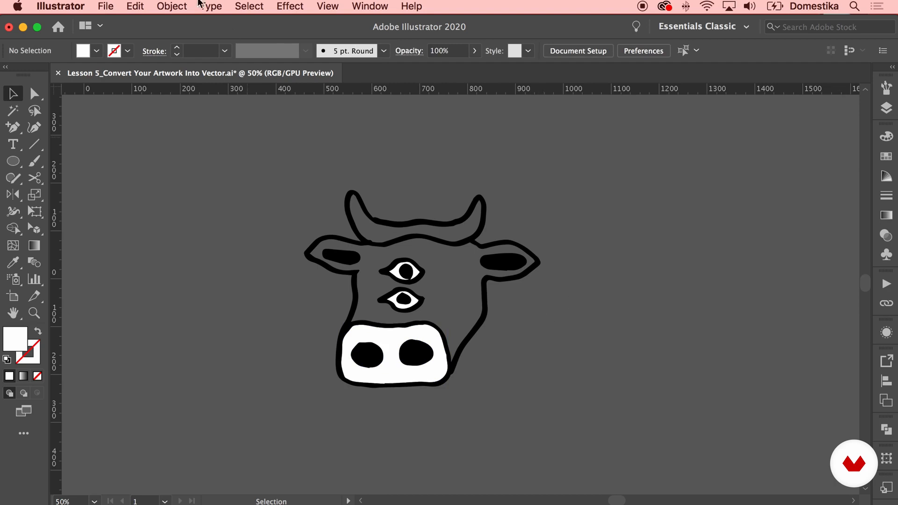
Step: Select all remaining white fills at once with the Magic Wand tool and delete them
click(18, 112)
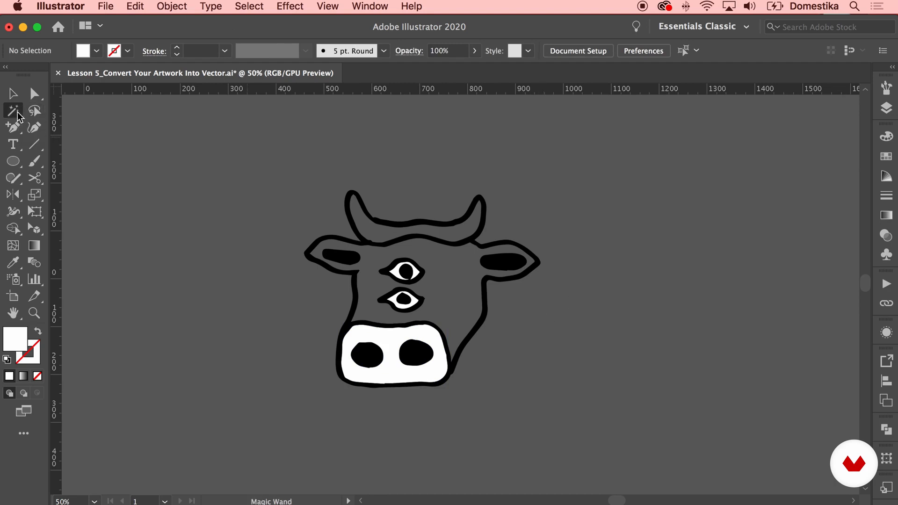
click(388, 341)
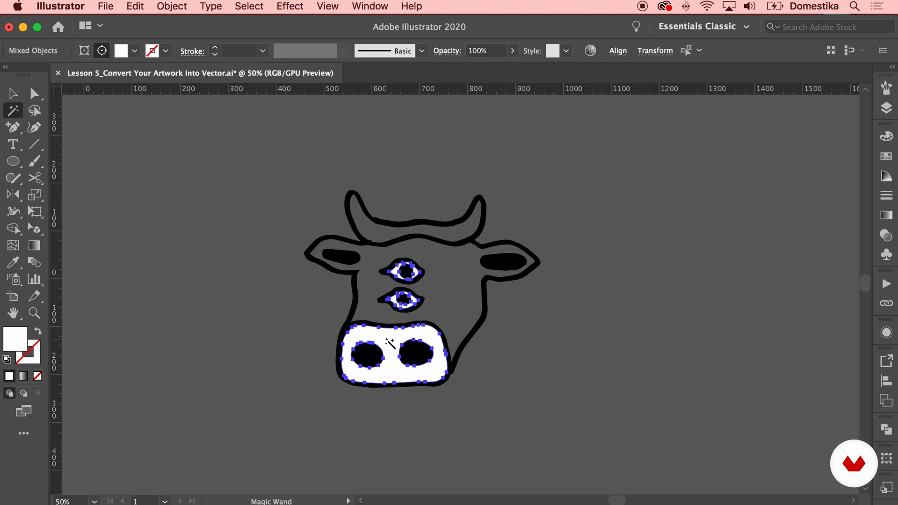
key(Delete)
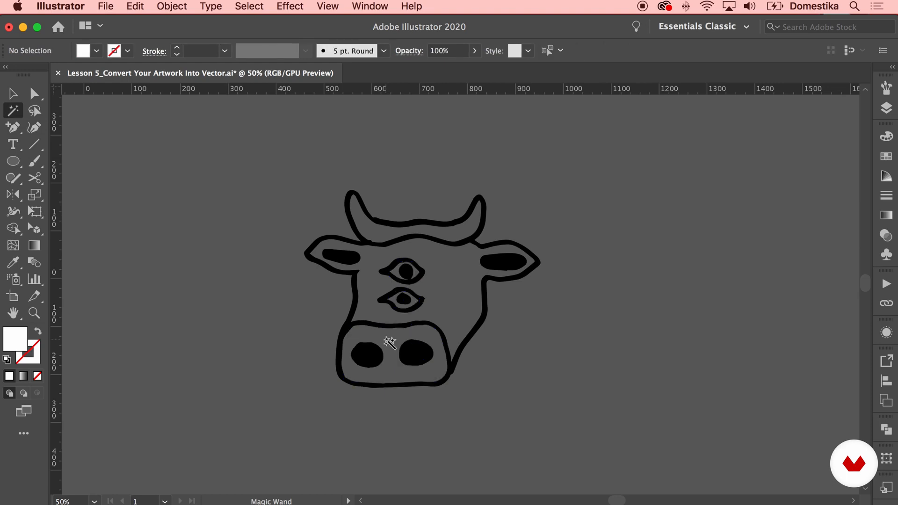
Step: Remove the empty rectangular clipping path around the cow head
click(12, 94)
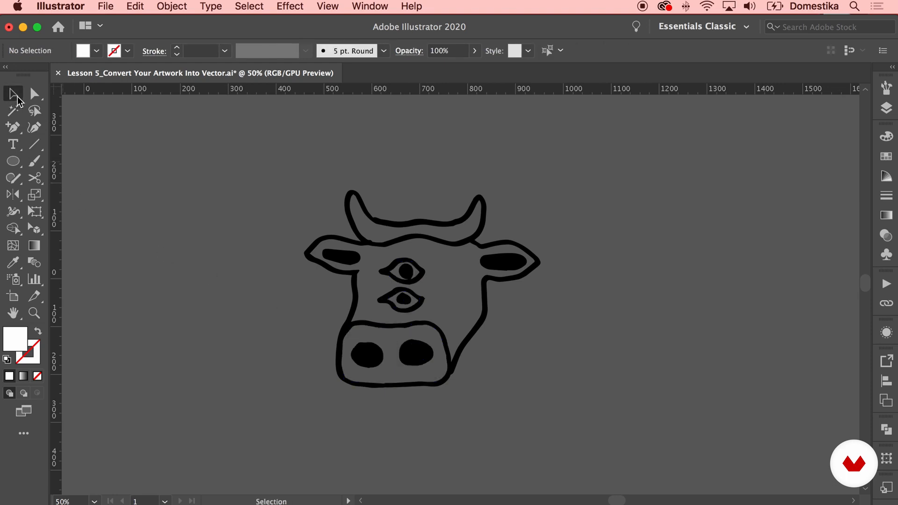
click(391, 269)
key(super+minus)
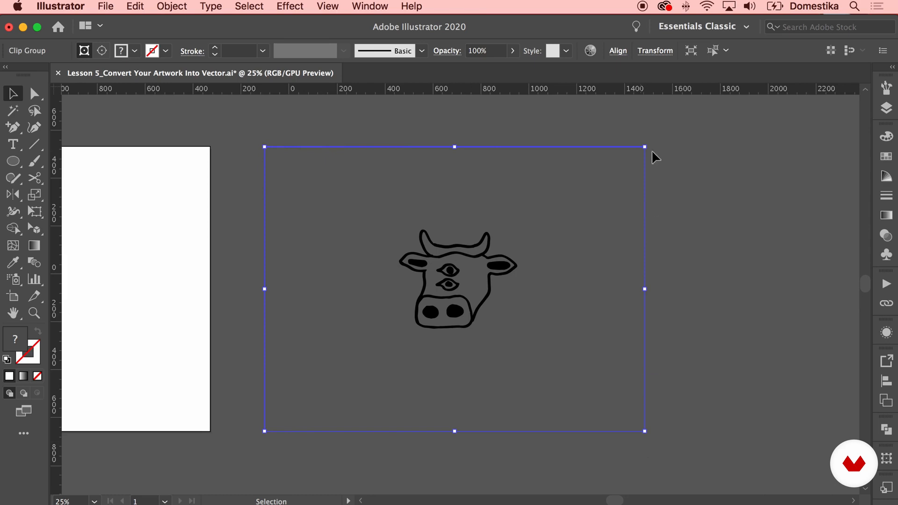
super+click(266, 147)
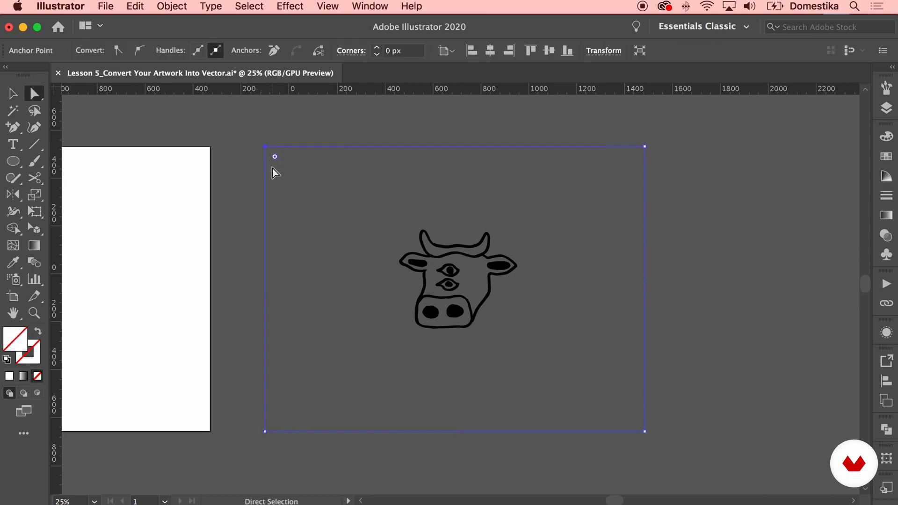
click(273, 168)
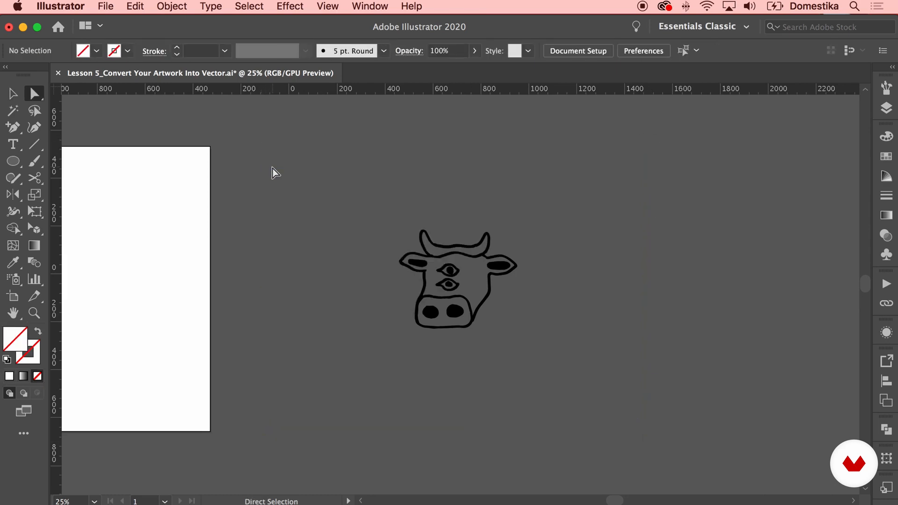
Step: Move the cow head linework onto the middle of the white artboard
click(14, 95)
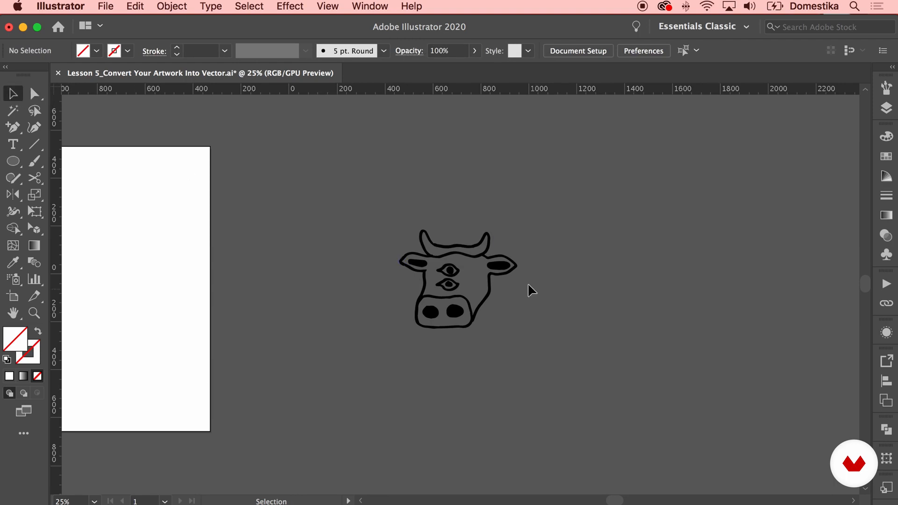
click(514, 271)
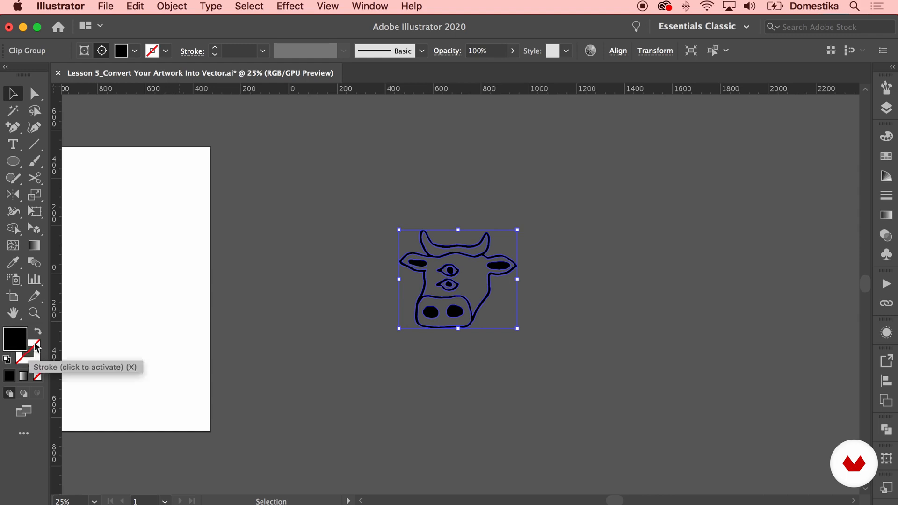
scroll(304, 314, left, 10)
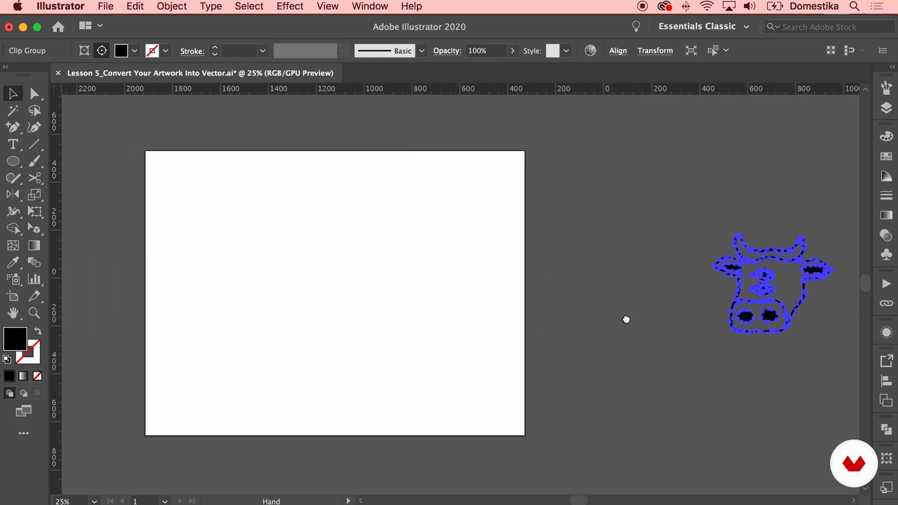
drag(784, 293, 342, 280)
click(454, 317)
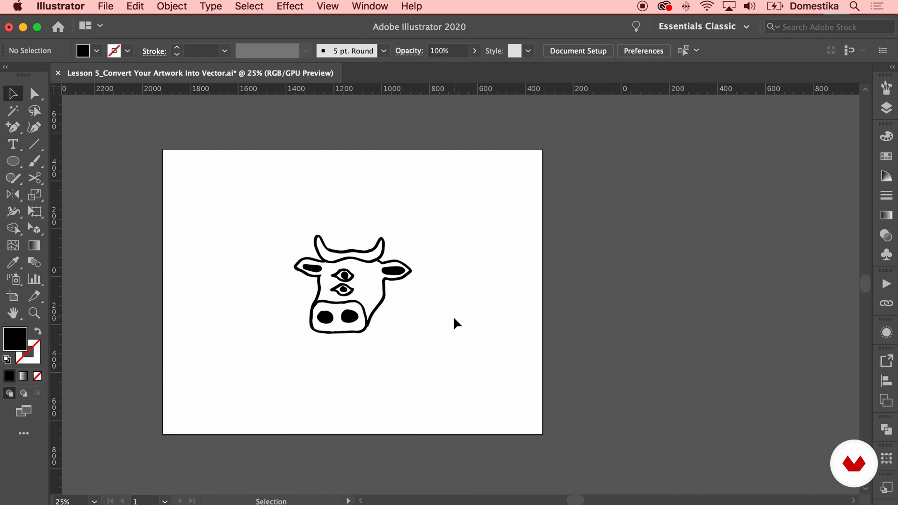
Step: Reshape the lower eye's outline by moving the anchor point on its upper-left edge slightly up and to the right
drag(453, 315, 564, 344)
key(super+equal)
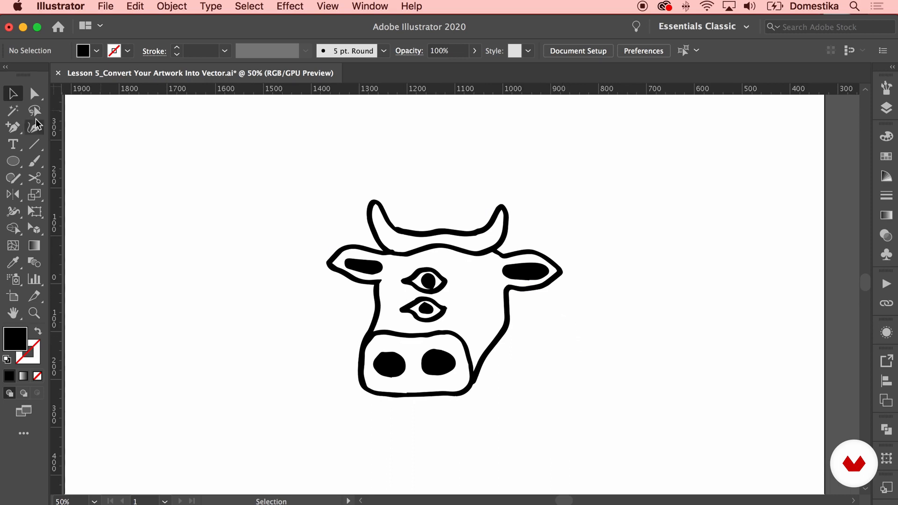
click(35, 94)
scroll(248, 189, up, 10)
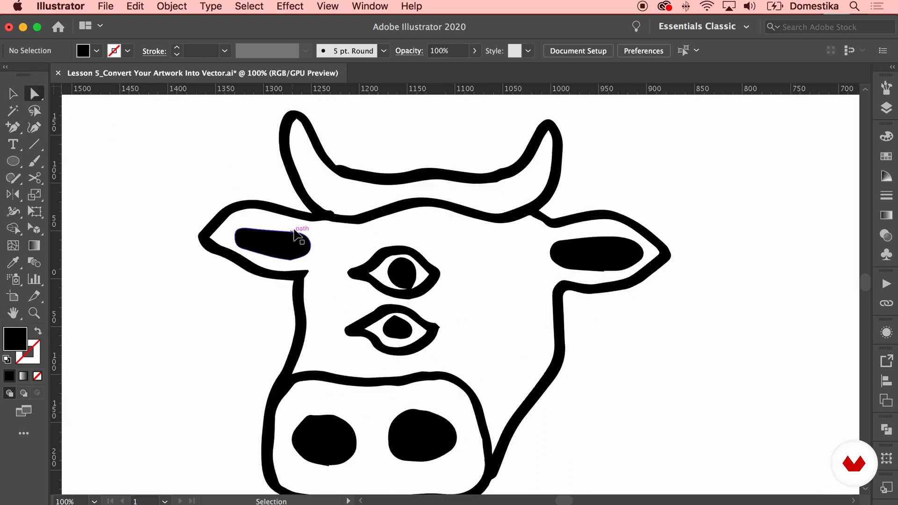
click(363, 259)
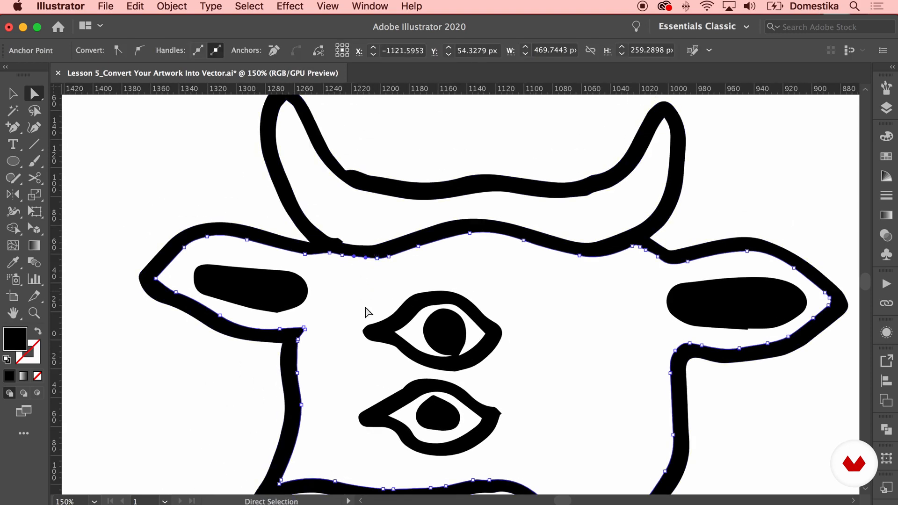
scroll(375, 311, down, 5)
click(467, 325)
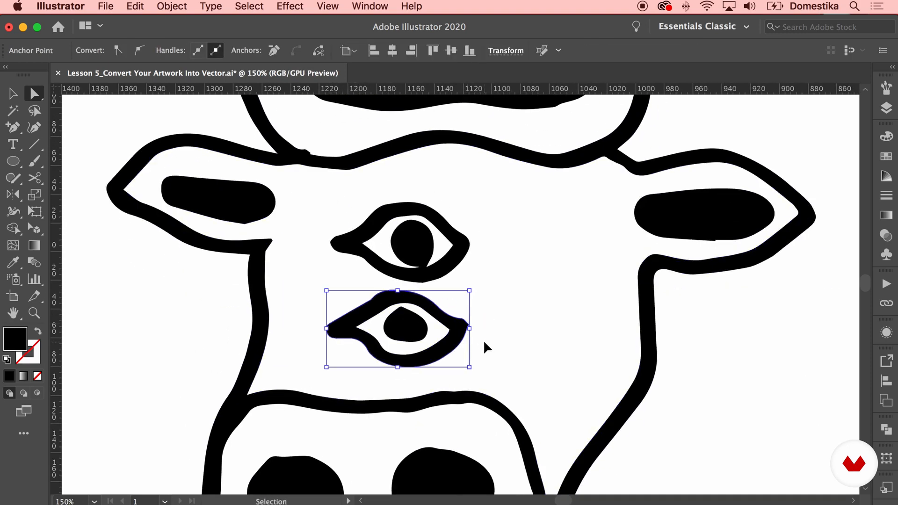
scroll(484, 341, up, 2)
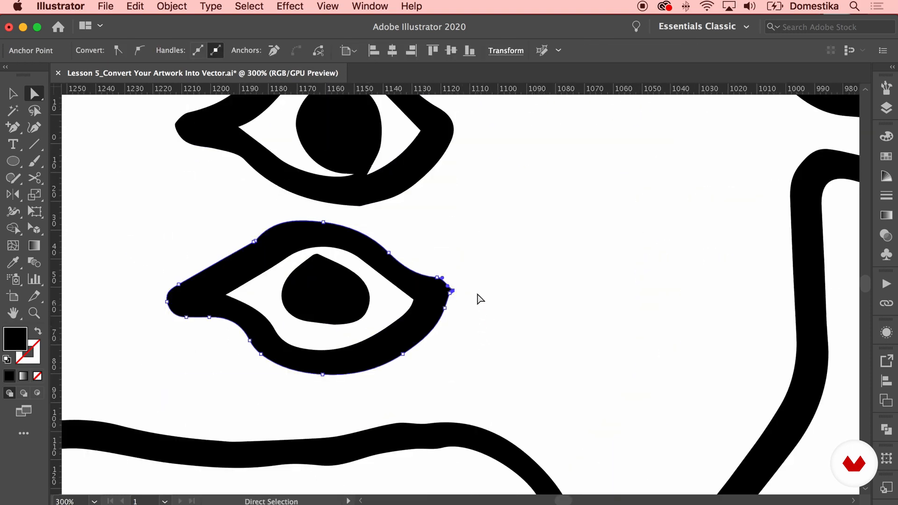
click(255, 242)
drag(255, 242, 263, 238)
Step: Examine the anchor points of the lower eye's outline and pupil, and leave the whole head deselected
key(super+shift+a)
click(285, 244)
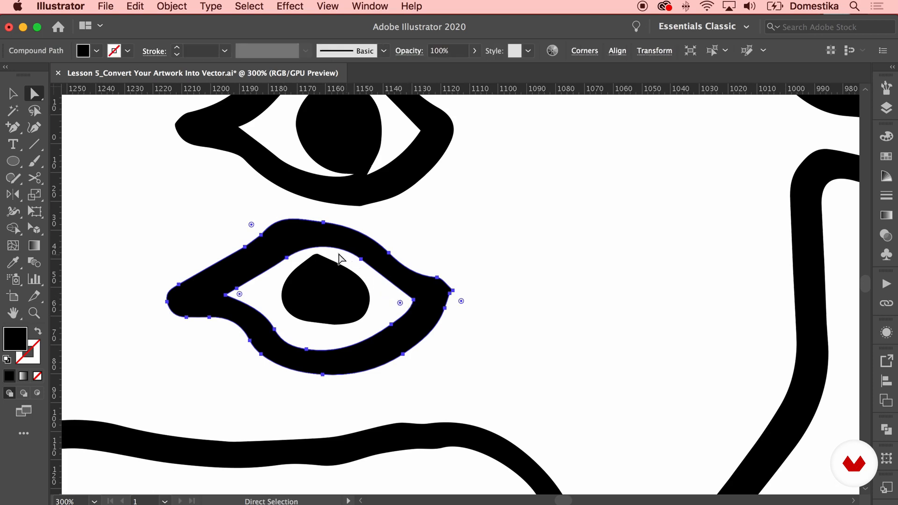
click(321, 267)
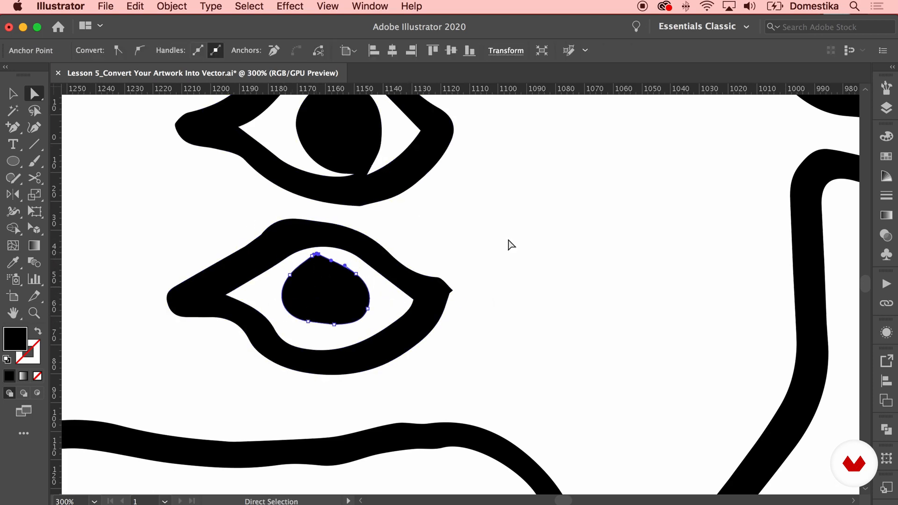
key(super+minus)
key(super+minus)
key(super+minus)
key(super+minus)
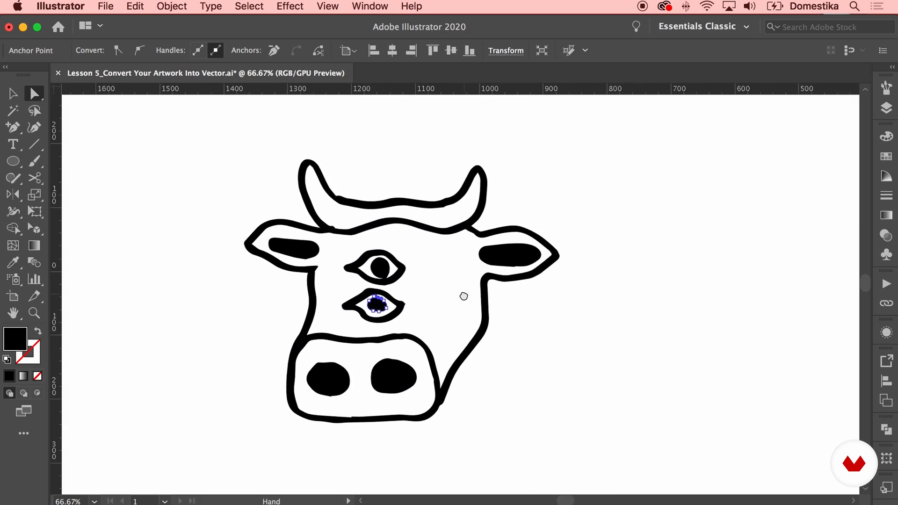
click(584, 312)
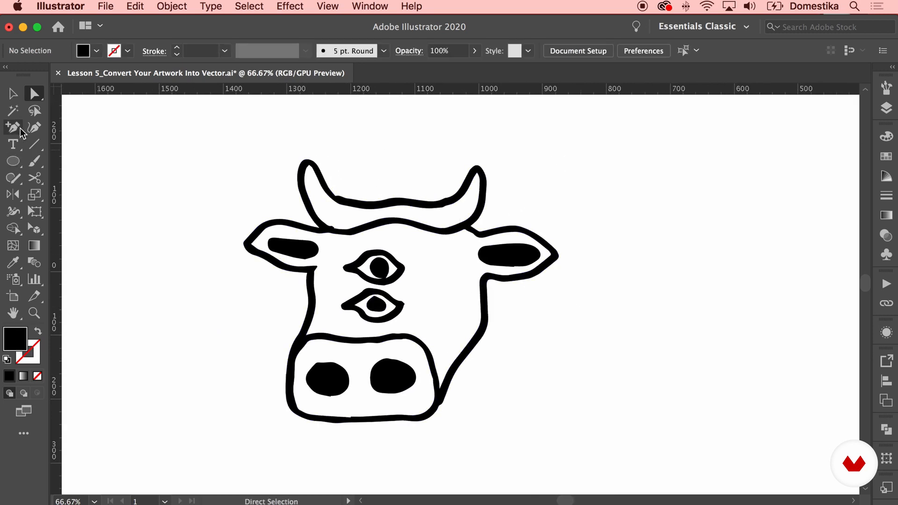
drag(188, 120, 700, 437)
click(700, 437)
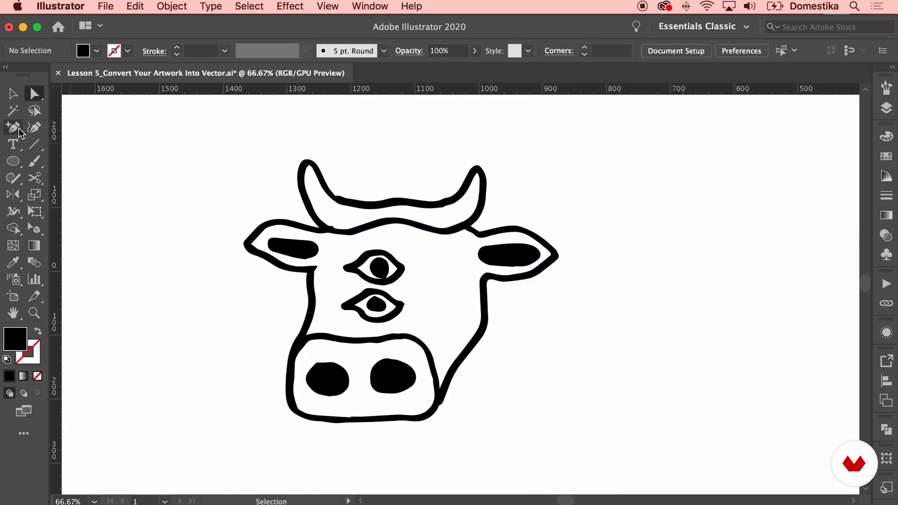
Step: Choose the Pen tool and set the fill colour to dark grey
click(13, 127)
click(58, 127)
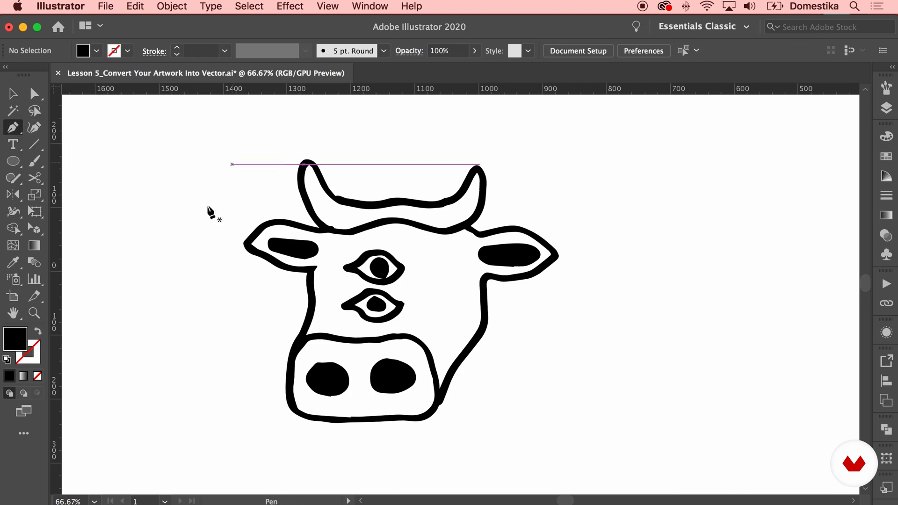
double_click(15, 337)
click(210, 149)
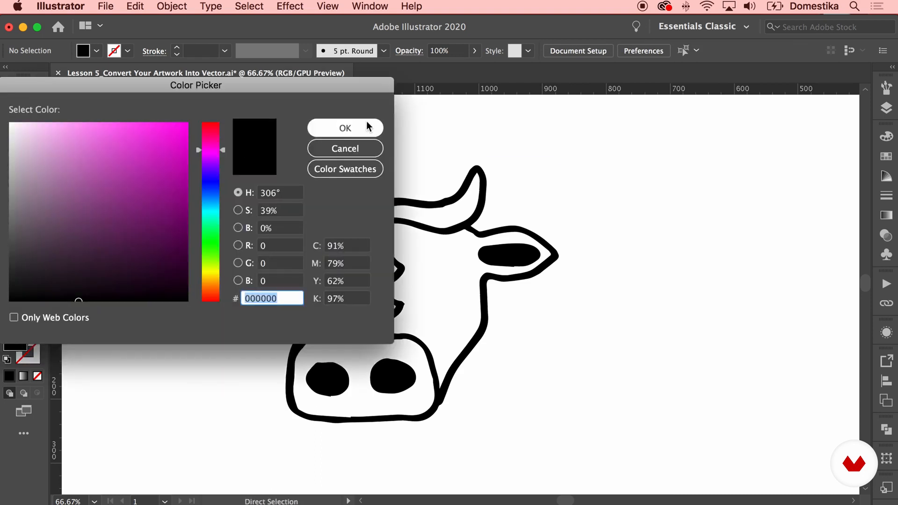
click(183, 134)
click(370, 128)
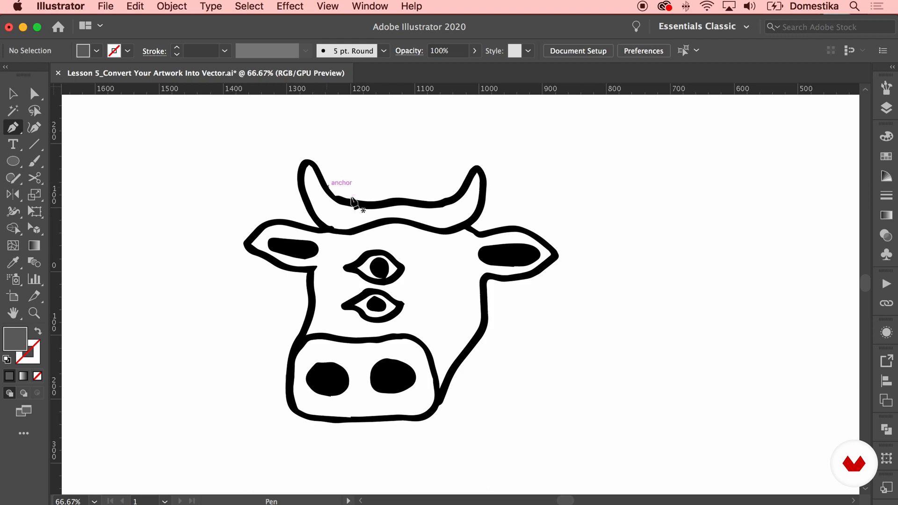
Step: Trace the cow's horns with the Pen tool as a curved, grey-filled shape over the existing linework
drag(362, 204, 459, 201)
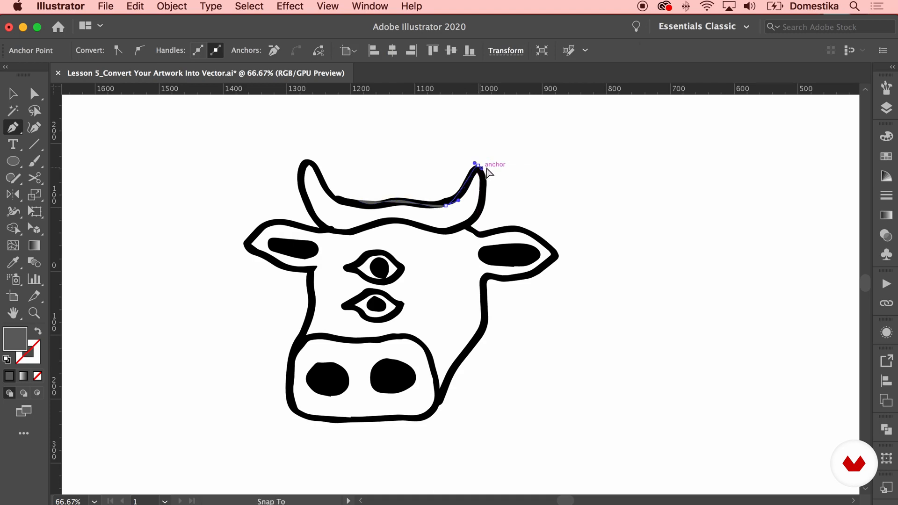
drag(478, 165, 487, 166)
drag(480, 206, 317, 228)
drag(298, 180, 322, 174)
drag(357, 199, 369, 203)
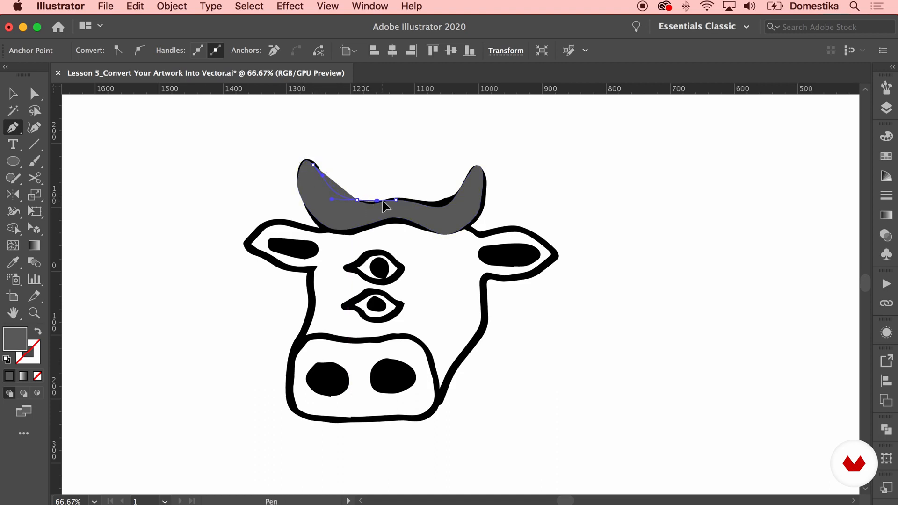
Step: Move the grey horn shape off the head to the empty area on its right
key(v)
click(283, 200)
drag(373, 216, 684, 215)
click(633, 307)
click(634, 305)
click(634, 305)
click(642, 215)
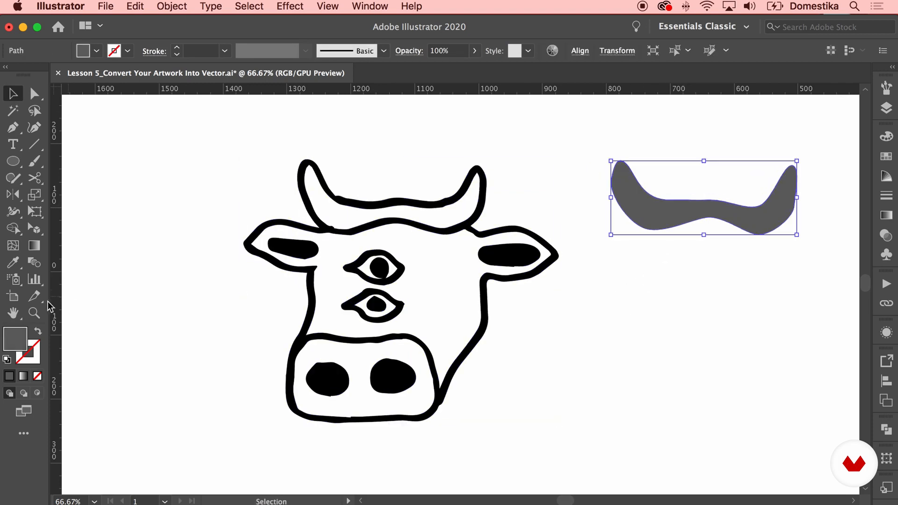
Step: Turn the horn shape into an unfilled outline with a black 10 pt stroke
click(38, 332)
key(shift+x)
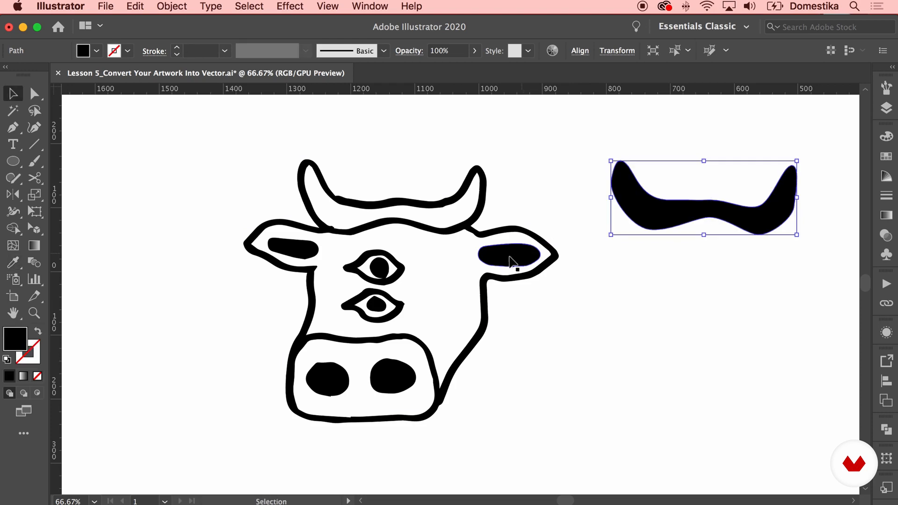
click(39, 332)
click(176, 49)
click(176, 48)
click(176, 49)
click(175, 49)
click(176, 48)
click(175, 48)
click(176, 48)
click(176, 49)
click(176, 48)
click(474, 138)
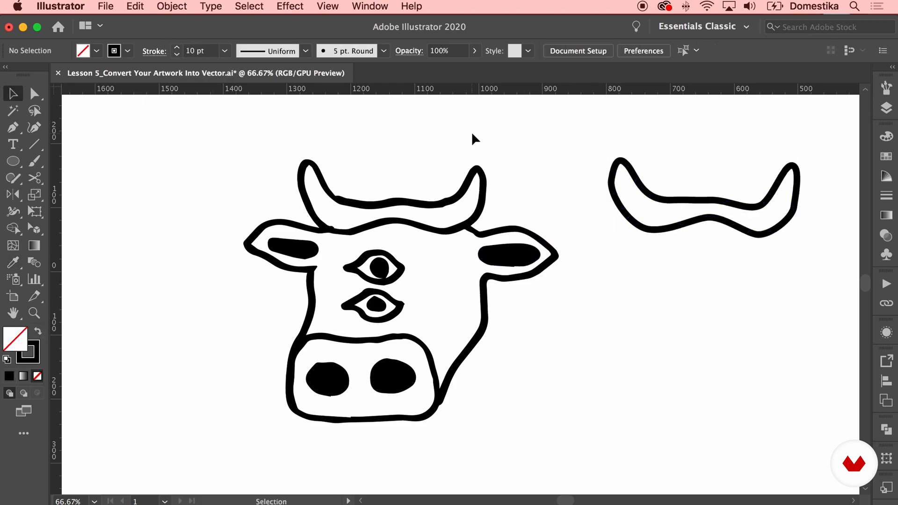
Step: Compare the anchor points of the traced cow head with those of the pen-drawn horns
drag(683, 281, 520, 304)
drag(487, 267, 597, 259)
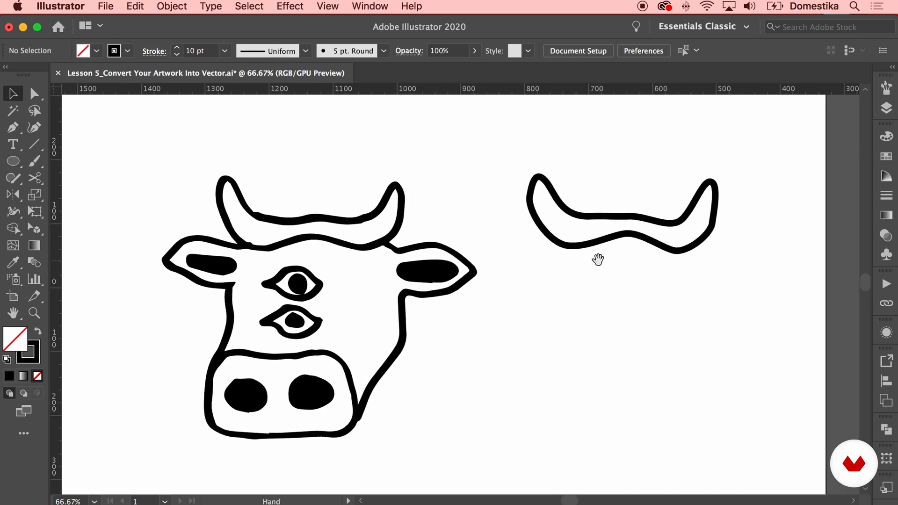
click(406, 235)
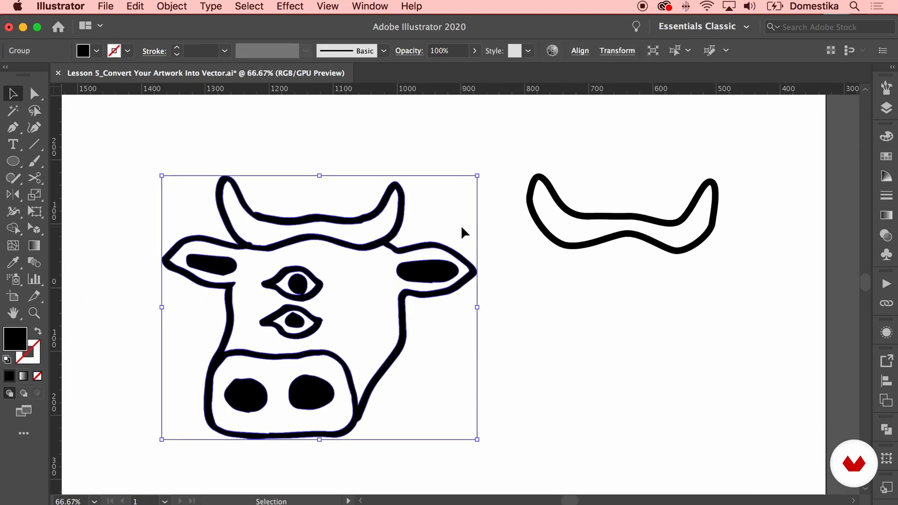
key(a)
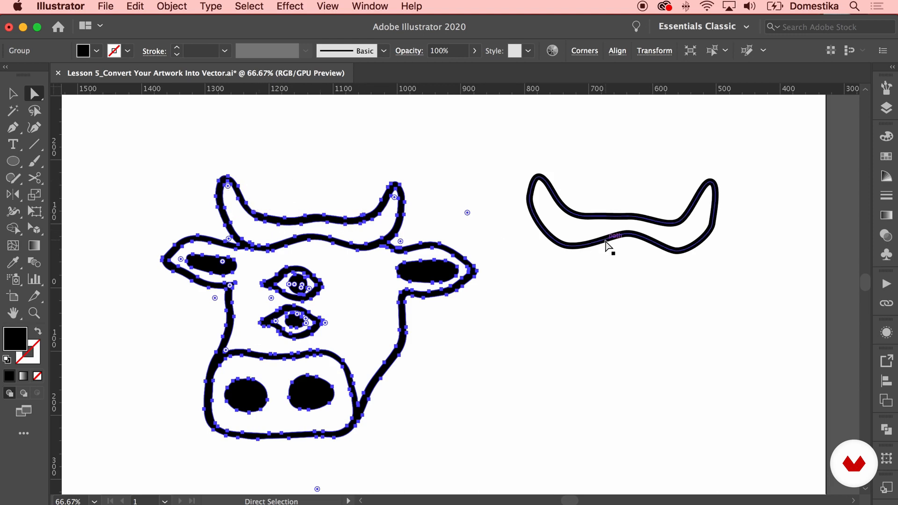
drag(516, 267, 778, 159)
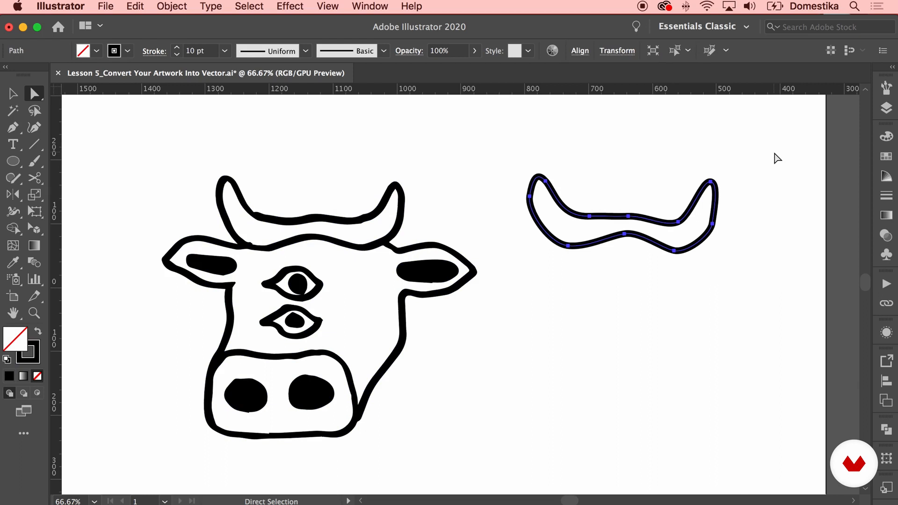
Step: Round out the left side of the pen-drawn horns by pulling the left anchor point's lower handle downward
mouse_move(712, 234)
mouse_down()
mouse_move(710, 246)
mouse_move(712, 235)
mouse_up()
click(528, 212)
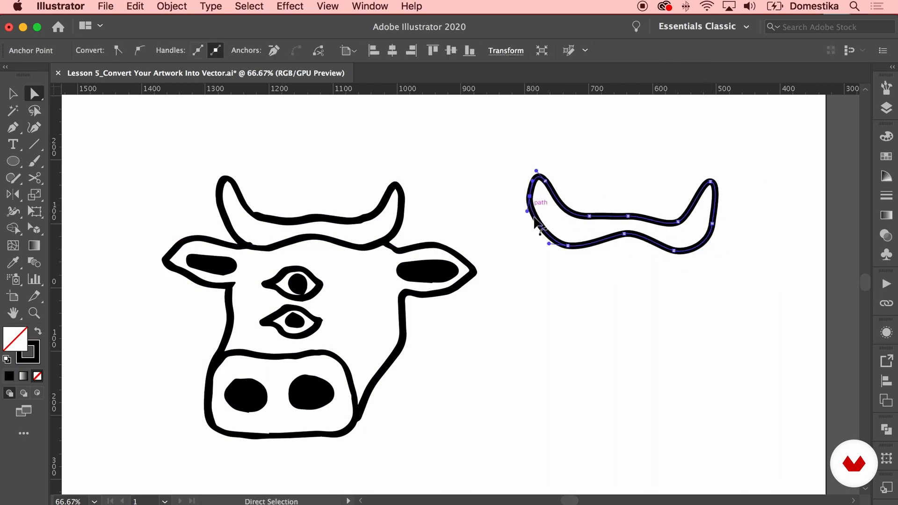
drag(528, 216, 525, 231)
click(615, 286)
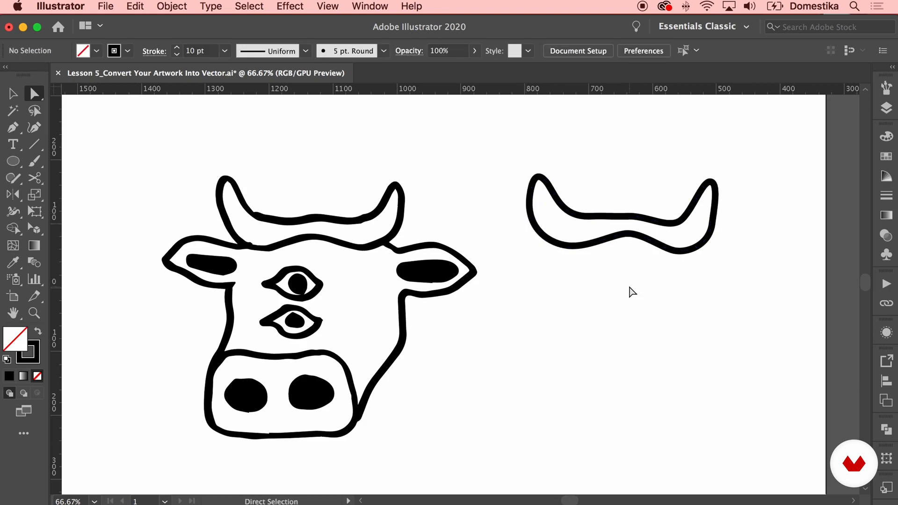
Step: Scale the cow head down slightly and place a duplicate of it directly above the original
key(super+minus)
drag(596, 297, 764, 295)
key(super+minus)
drag(675, 299, 659, 297)
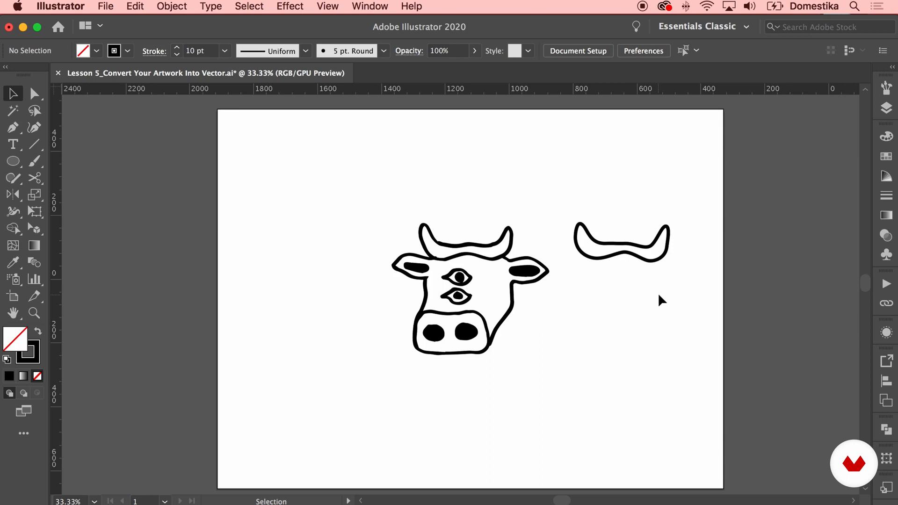
click(541, 268)
drag(549, 224, 534, 237)
drag(505, 289, 516, 174)
click(569, 189)
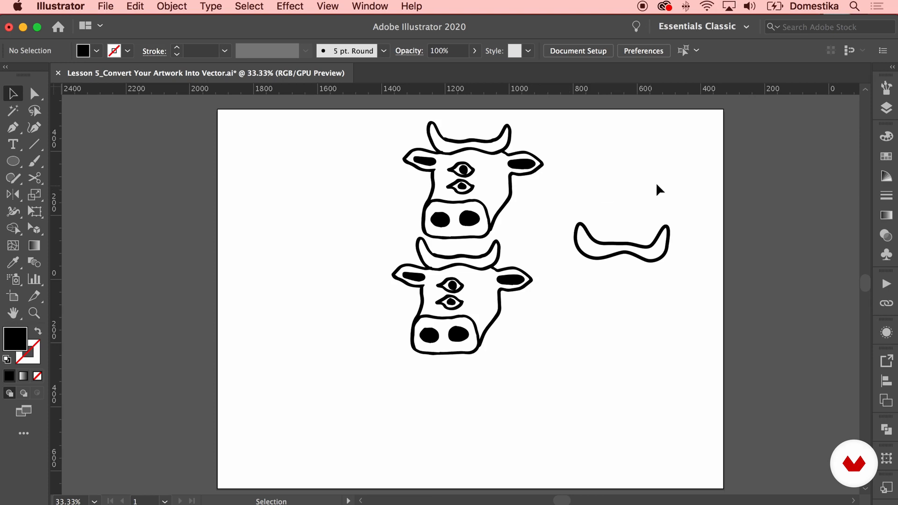
drag(676, 174, 517, 345)
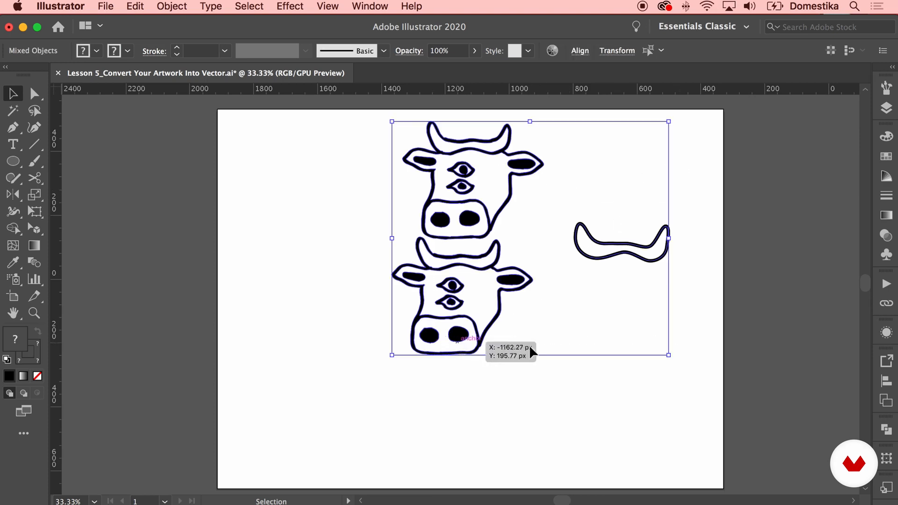
click(688, 422)
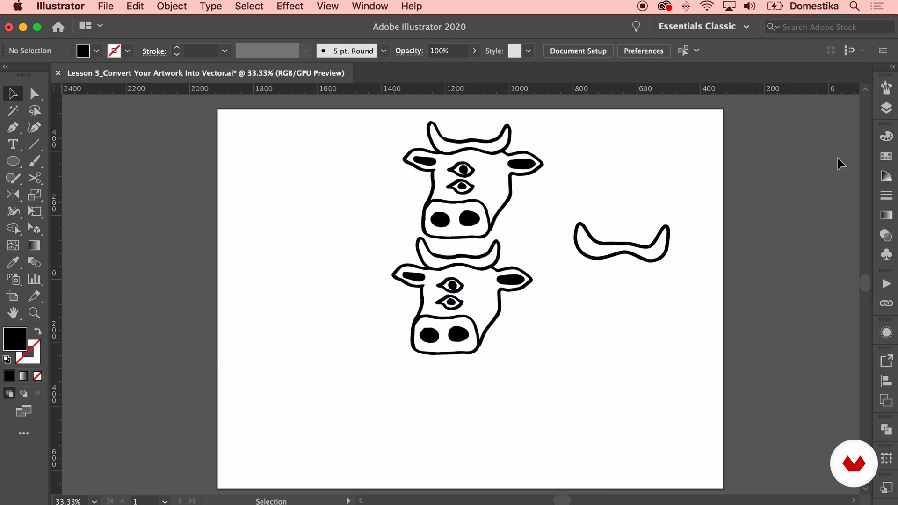
Step: Hide the sketch layer and show the illustration layer in its place
click(887, 108)
click(713, 119)
click(713, 102)
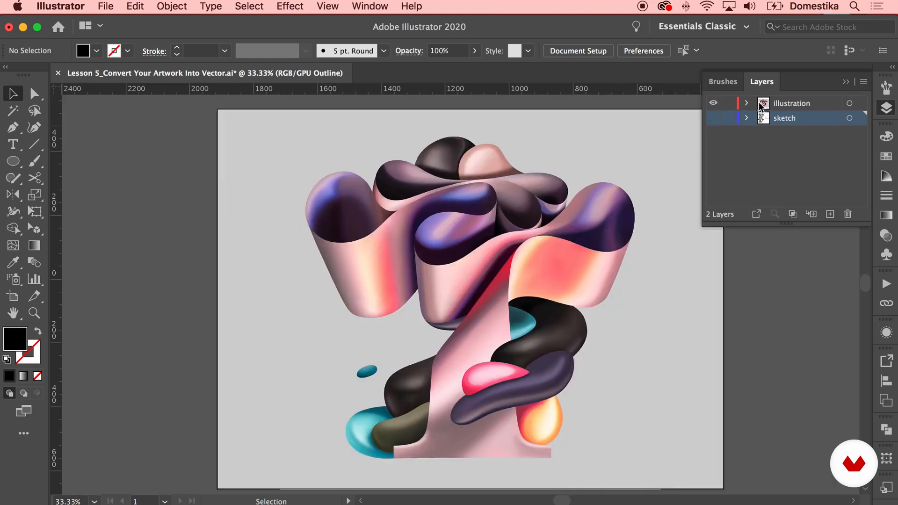
click(846, 82)
click(593, 194)
click(748, 220)
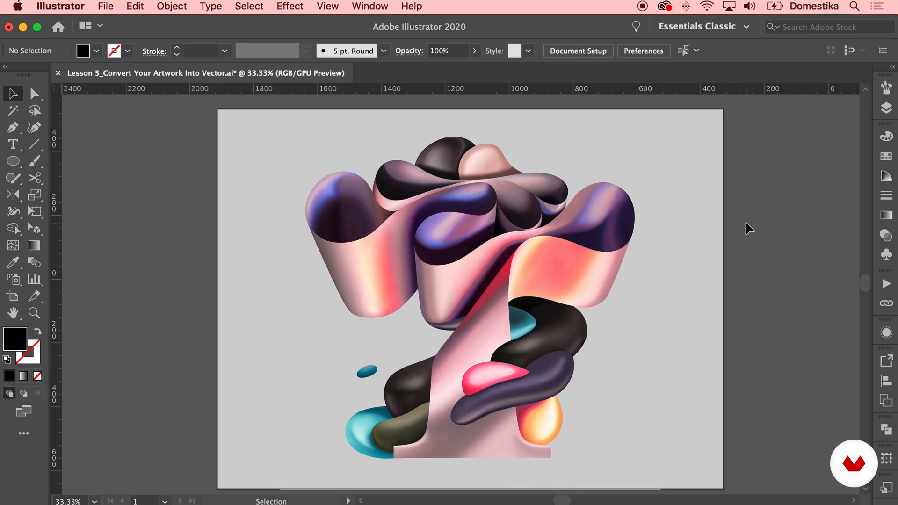
Step: Image Trace the colourful reference illustration with the High Fidelity Photo preset and expand the result into vector paths
click(552, 225)
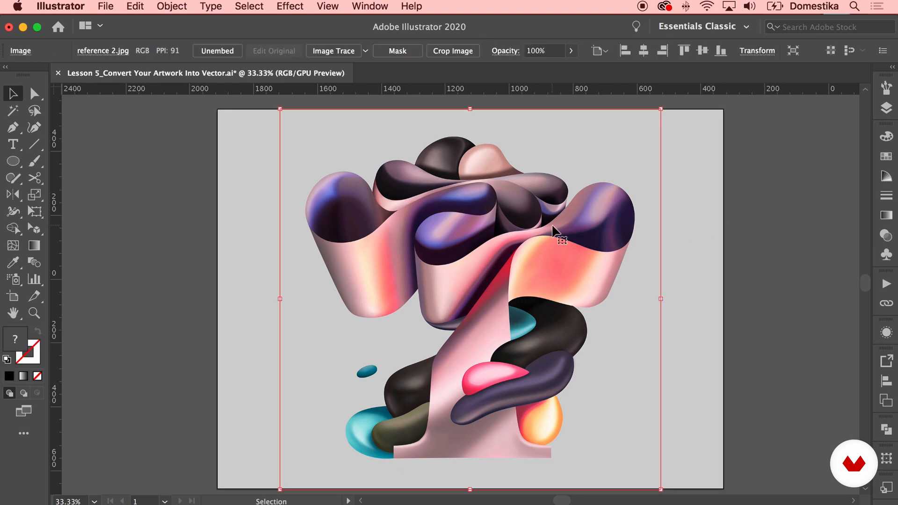
click(344, 55)
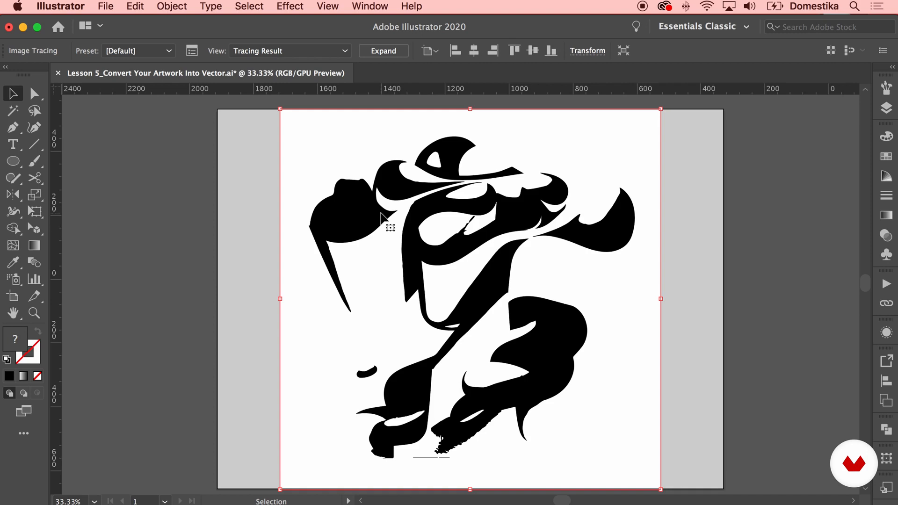
click(192, 51)
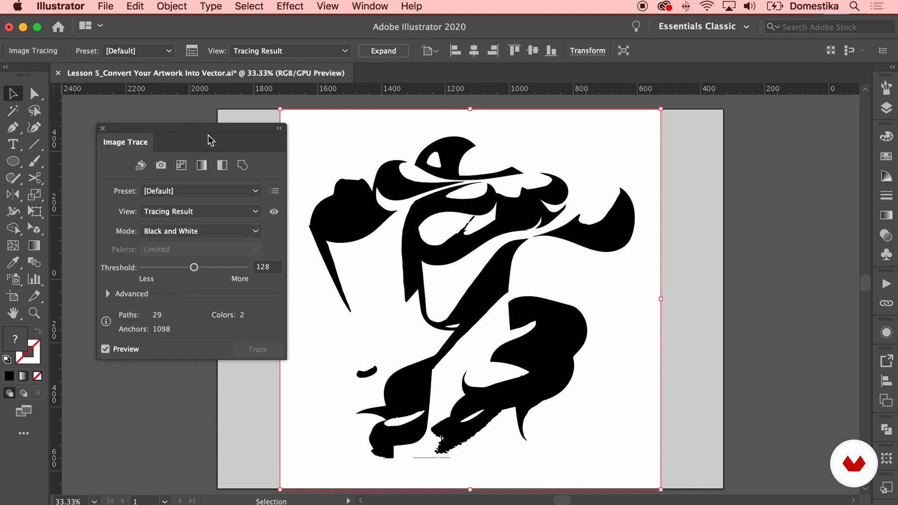
click(190, 192)
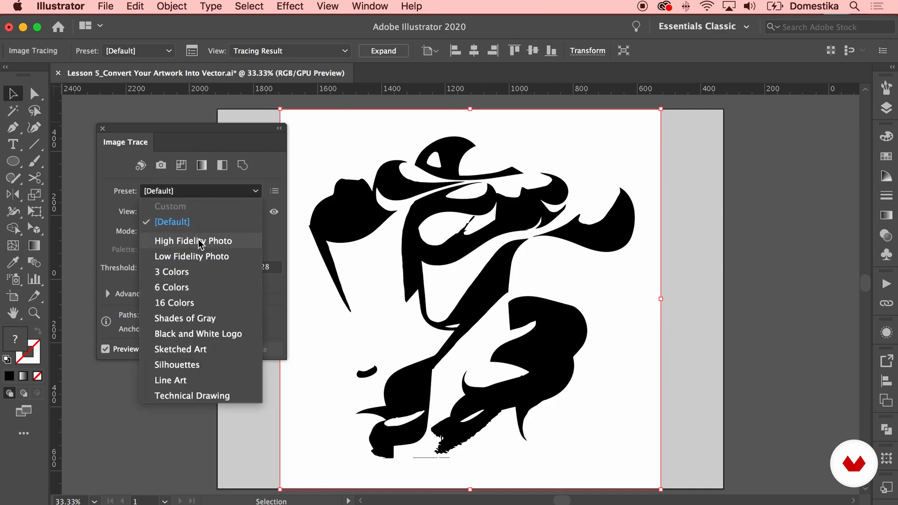
click(229, 257)
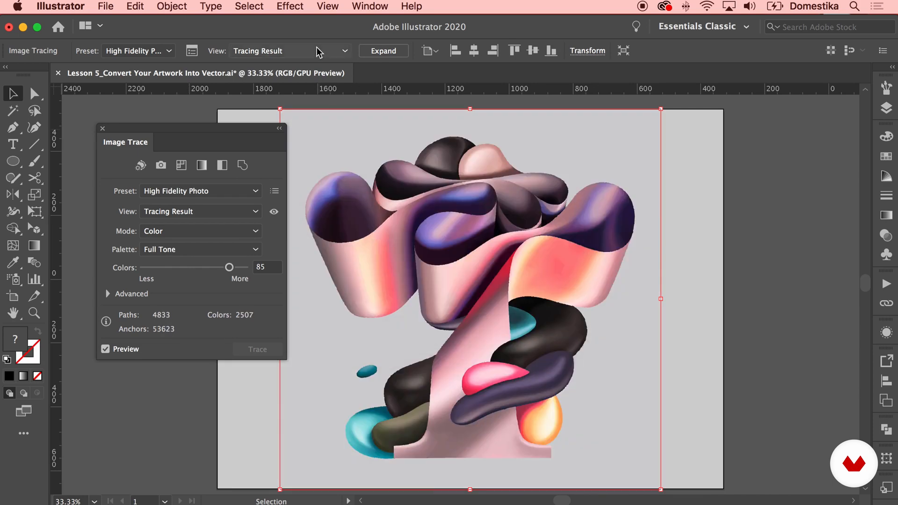
click(384, 51)
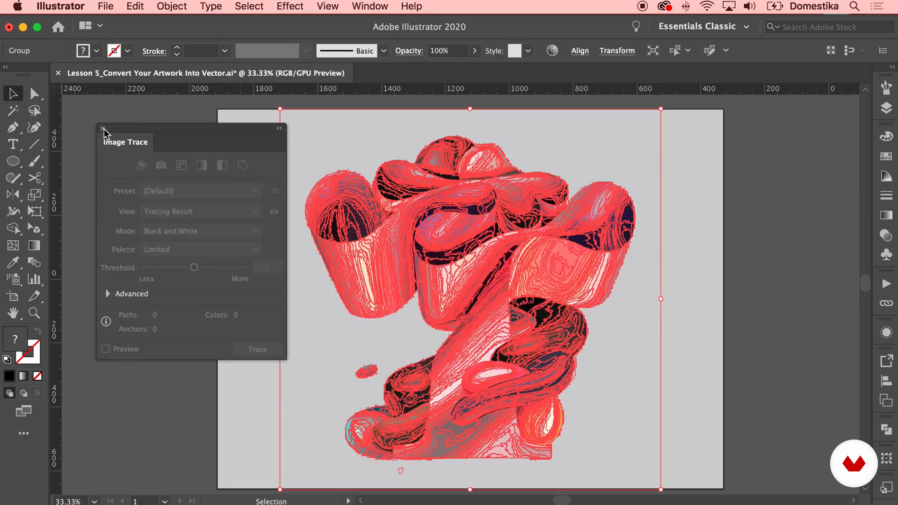
click(103, 128)
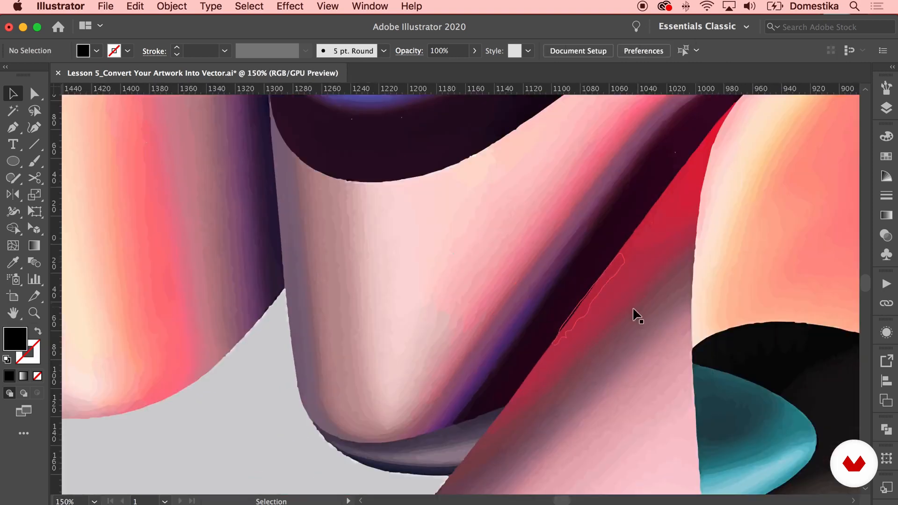
Step: Examine the edges and colour gradations of the expanded illustration up close and at full-artboard size
key(super+minus)
key(super+minus)
key(super+minus)
key(super+minus)
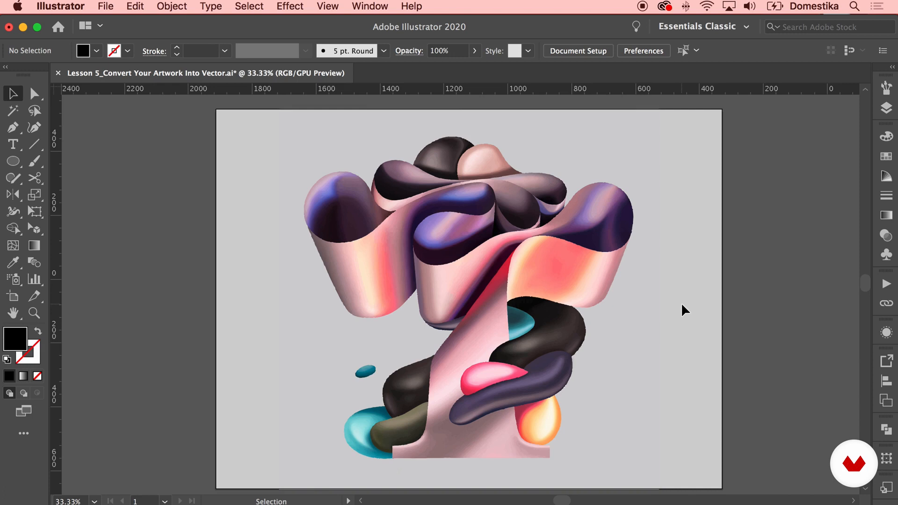
key(super+equal)
key(super+equal)
key(super+equal)
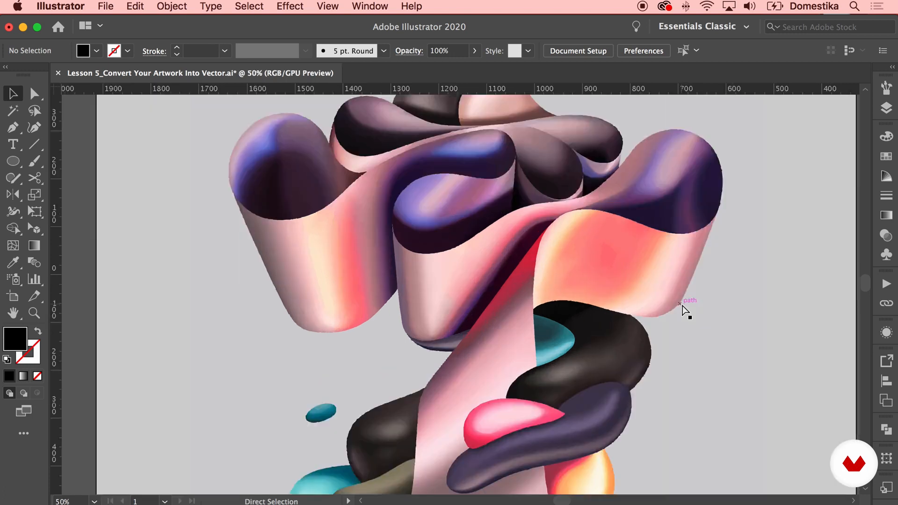
drag(317, 359, 353, 232)
key(super+equal)
key(super+equal)
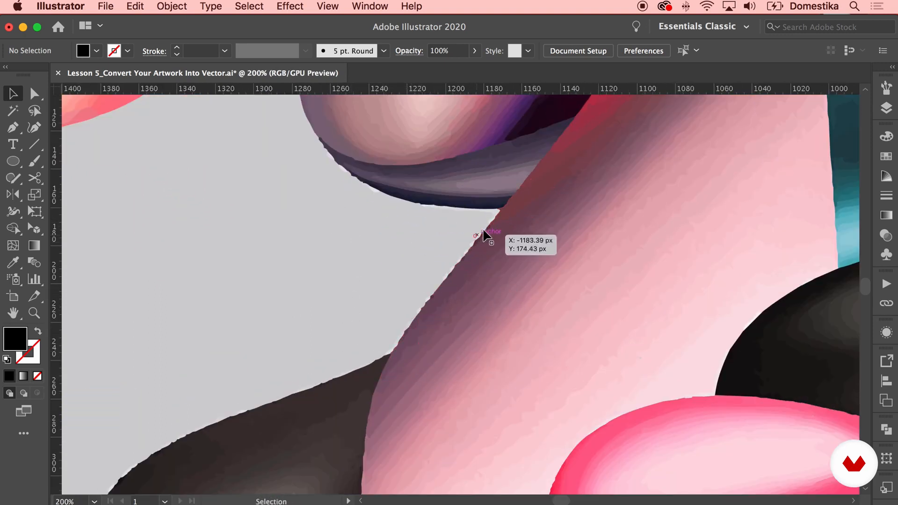
scroll(495, 207, up, 10)
key(super+minus)
key(super+minus)
key(super+minus)
key(super+minus)
key(super+minus)
key(super+minus)
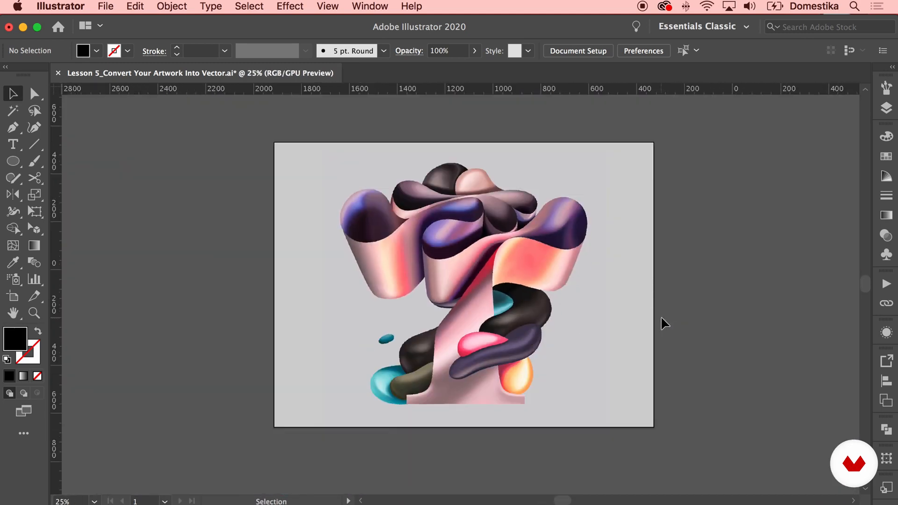
key(super+plus)
drag(675, 322, 652, 351)
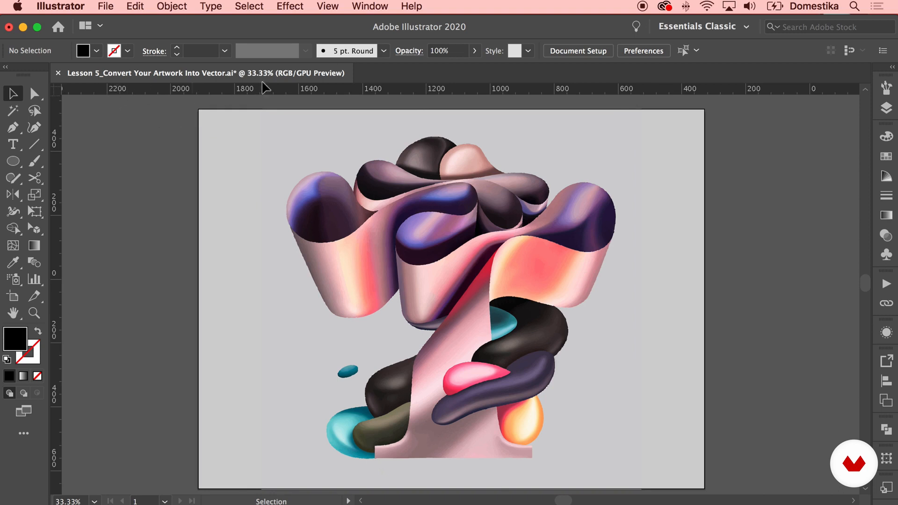
Step: Bring up the Image Trace settings panel for a look and close it again
click(369, 7)
scroll(381, 108, down, 4)
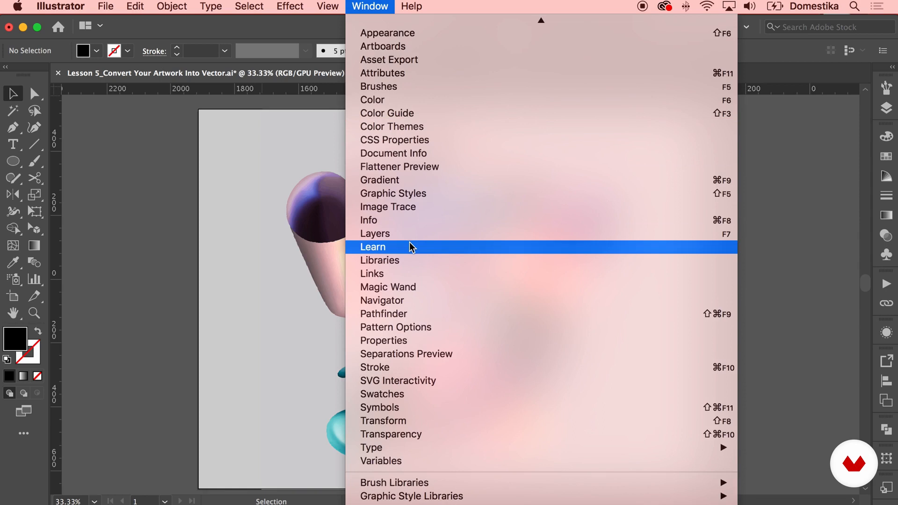
click(413, 207)
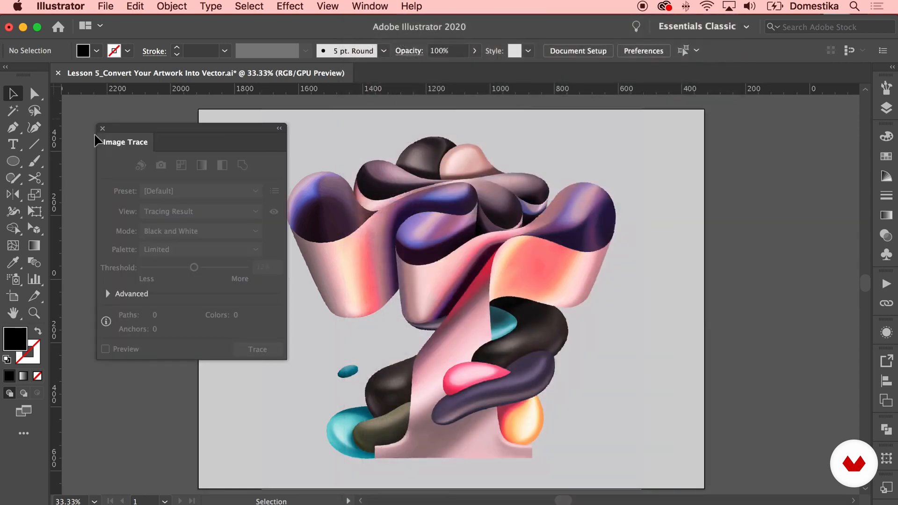
click(298, 190)
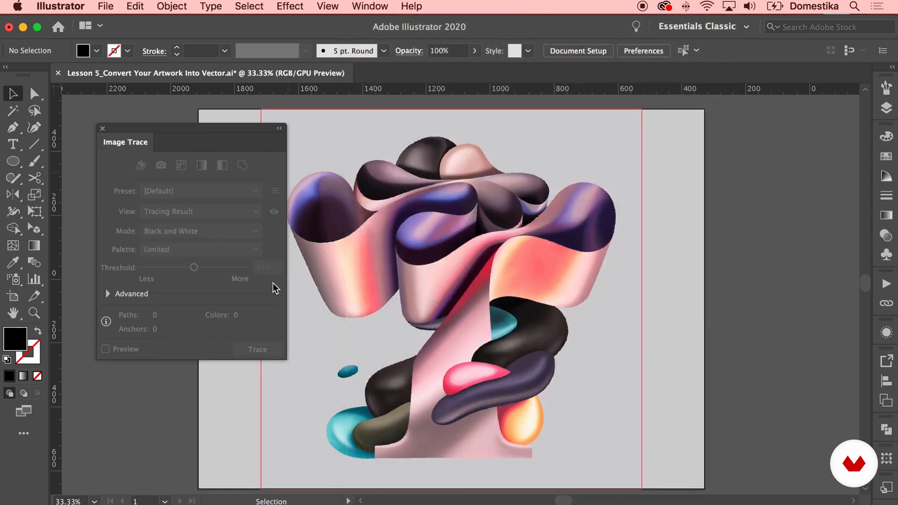
click(102, 129)
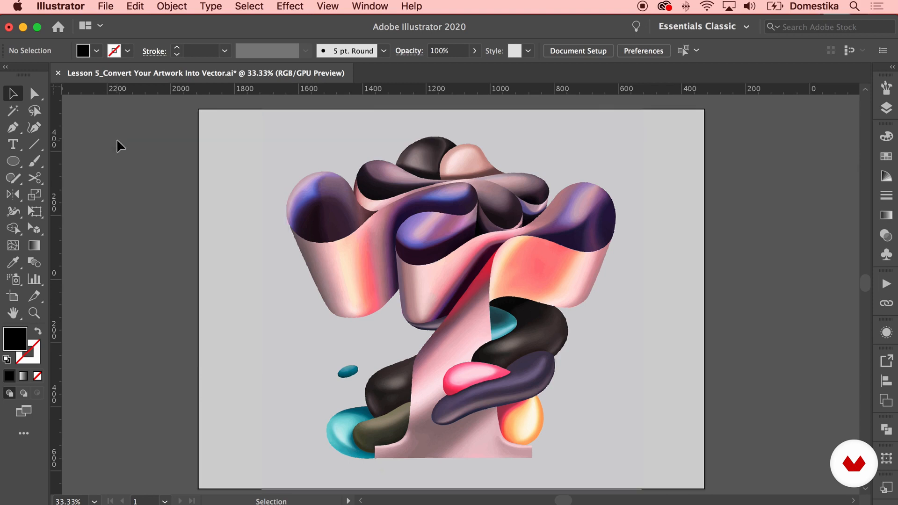